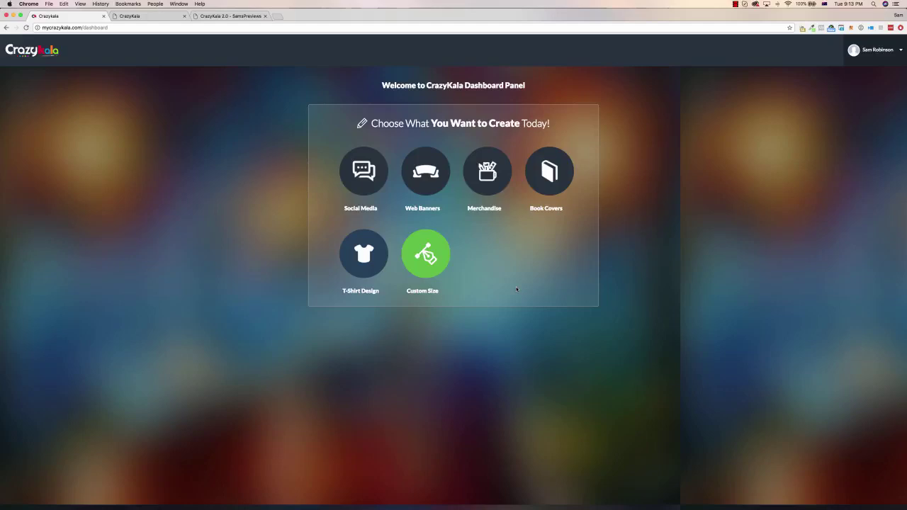
# - Open the Facebook options among the social media templates
pyautogui.click(367, 178)
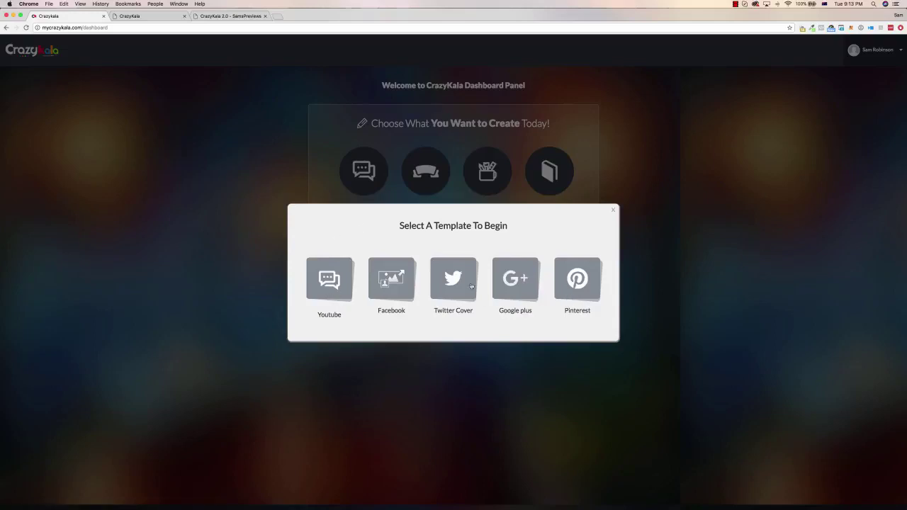
pyautogui.click(391, 280)
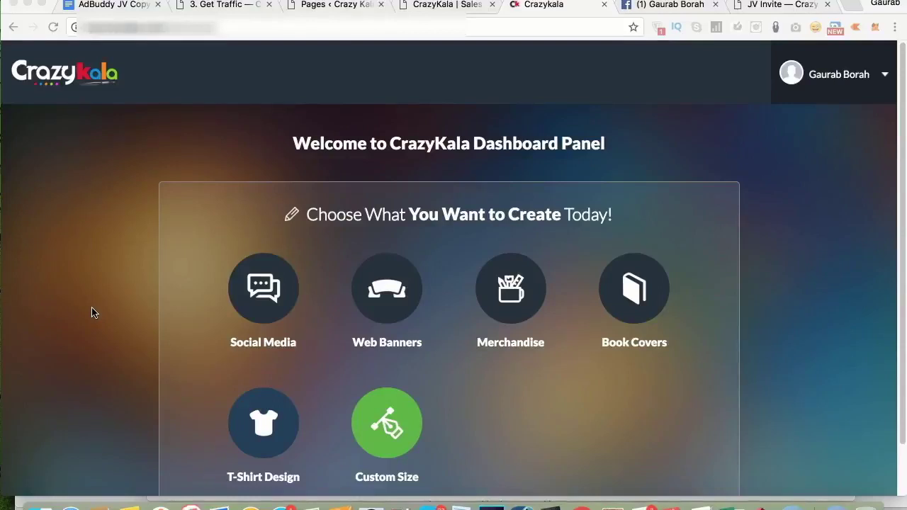
# - Check the existing Facebook cover photo for reference and start a Facebook Cover design from the social media templates
pyautogui.click(639, 5)
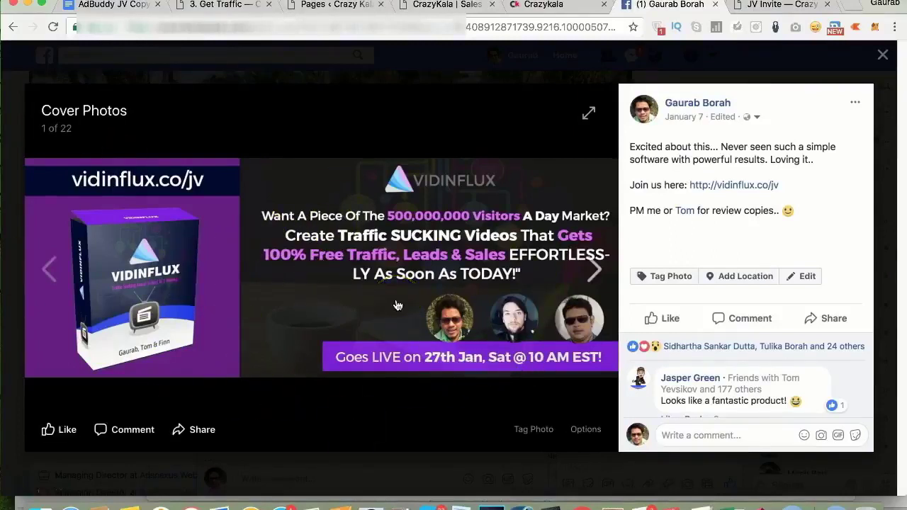
pyautogui.click(588, 5)
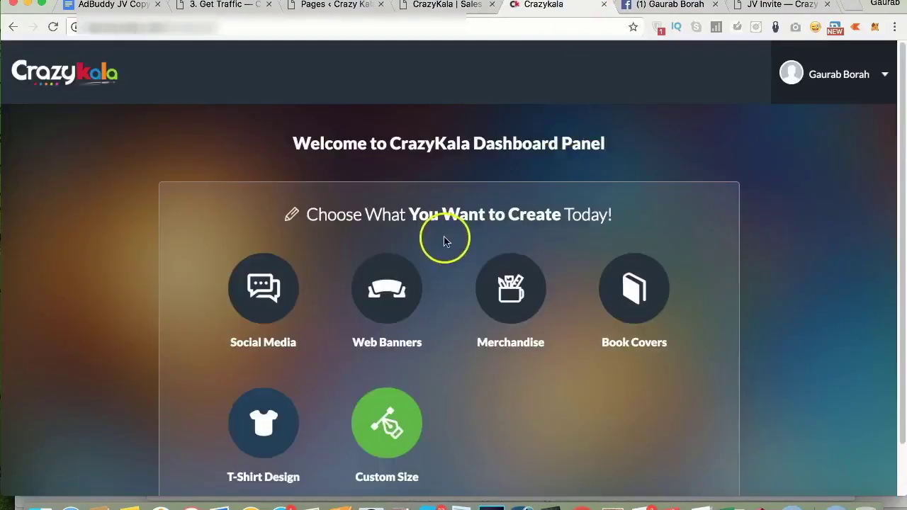
pyautogui.click(252, 286)
pyautogui.click(338, 237)
pyautogui.click(368, 149)
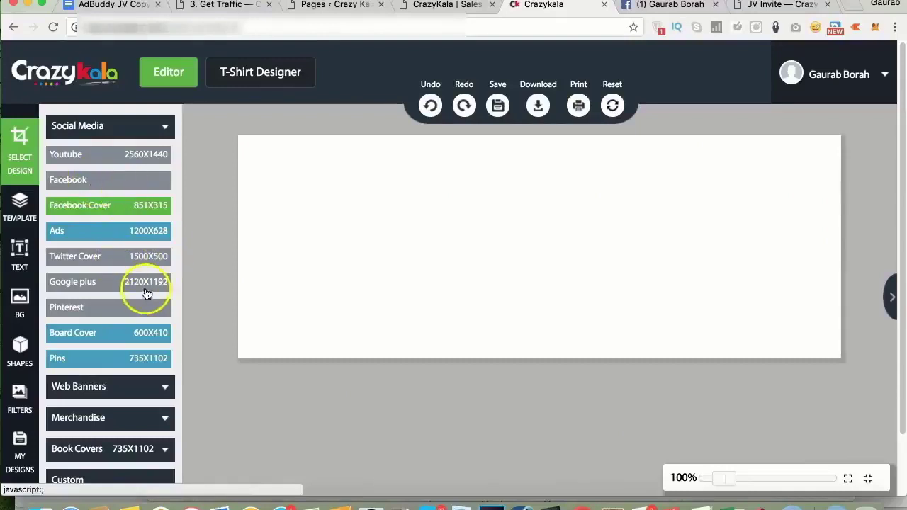
# - Browse the Web Banners and Merchandise sizes and set the canvas to the Book Covers preset, 735X1102
pyautogui.scroll(-2, 128, 375)
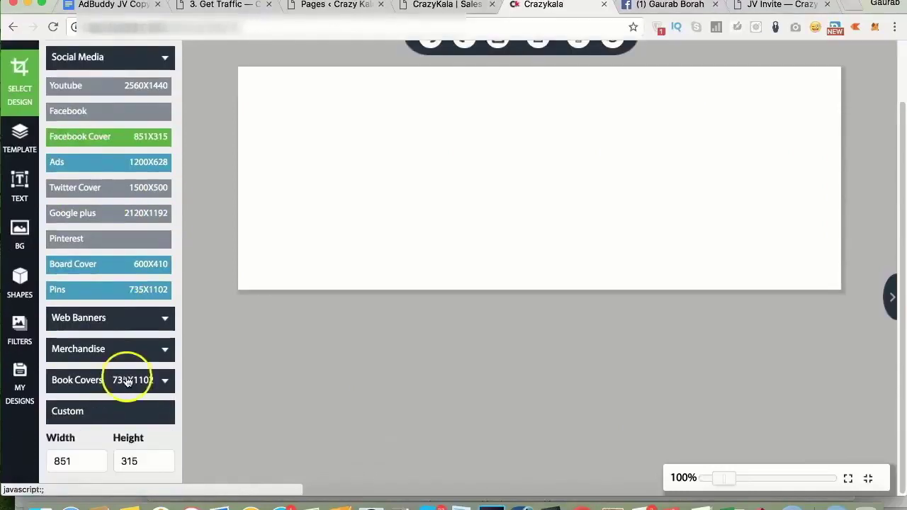
pyautogui.click(129, 320)
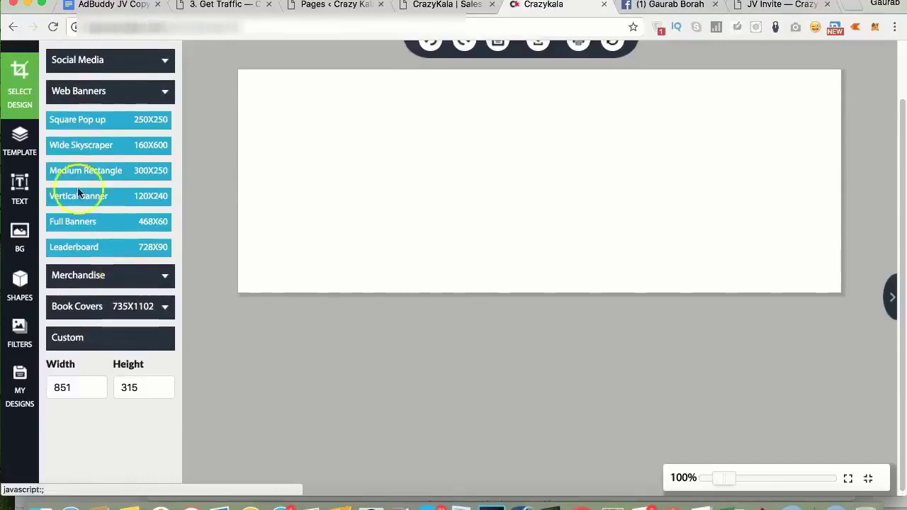
pyautogui.click(137, 276)
pyautogui.click(118, 179)
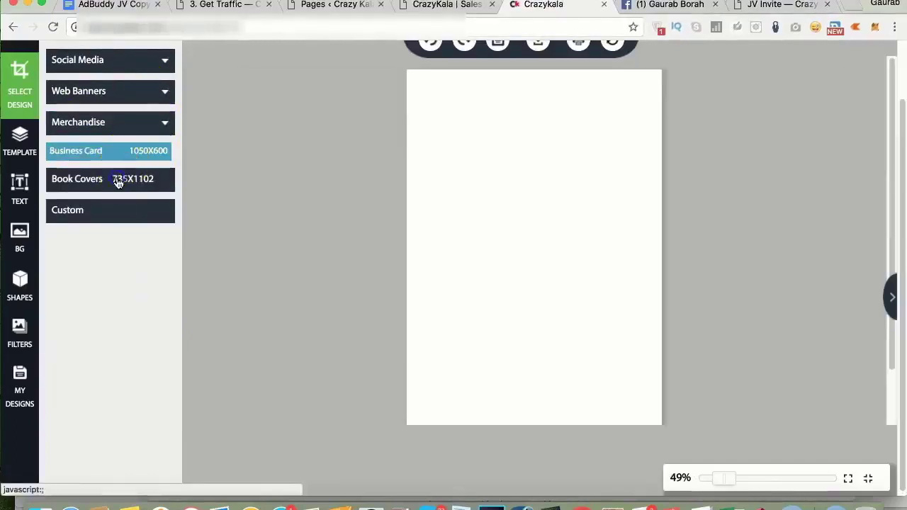
# - Set the canvas to the Facebook Cover preset, 851X315
pyautogui.scroll(2, 116, 198)
pyautogui.click(99, 128)
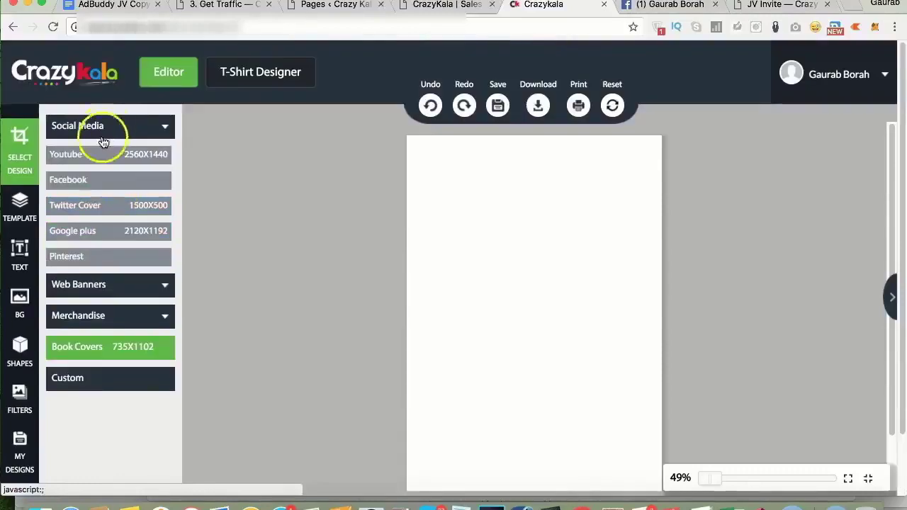
pyautogui.click(101, 183)
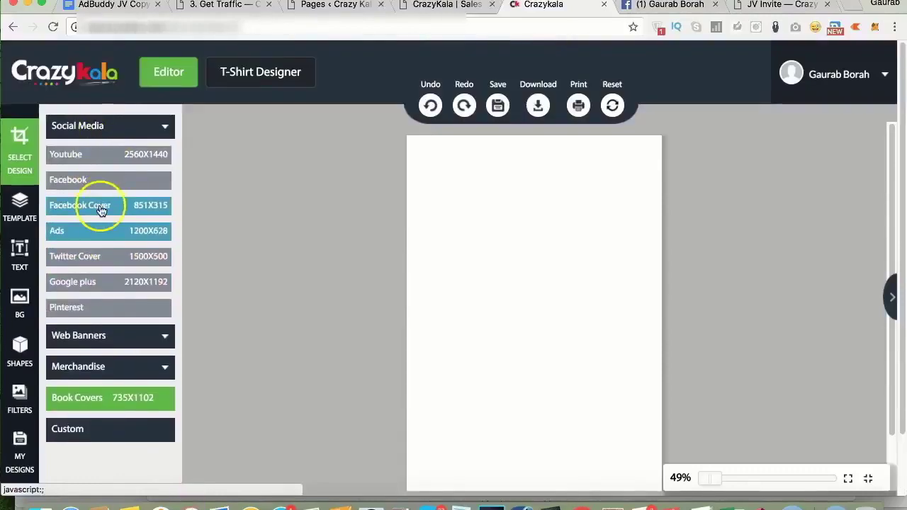
pyautogui.click(101, 206)
# - Browse the full set of Facebook Cover templates and try the Sports Yoga and Experience Freshness templates on the canvas
pyautogui.click(22, 204)
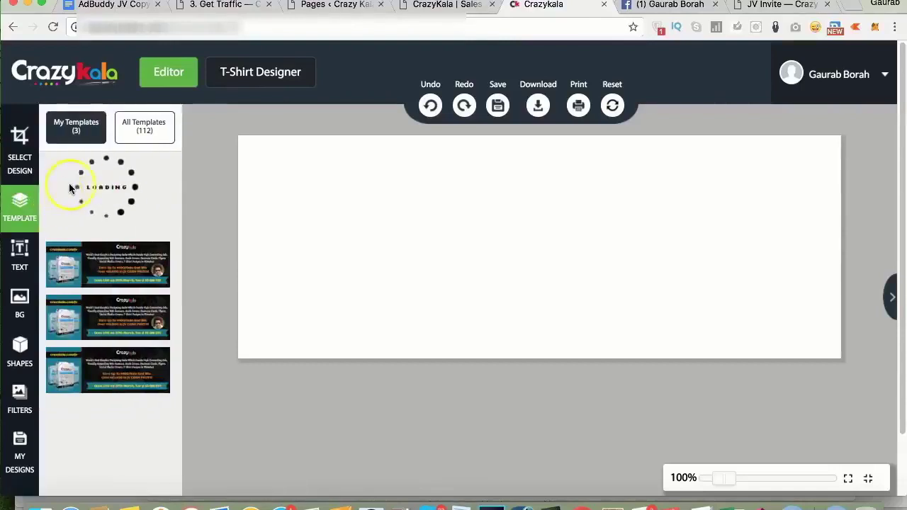
pyautogui.click(129, 130)
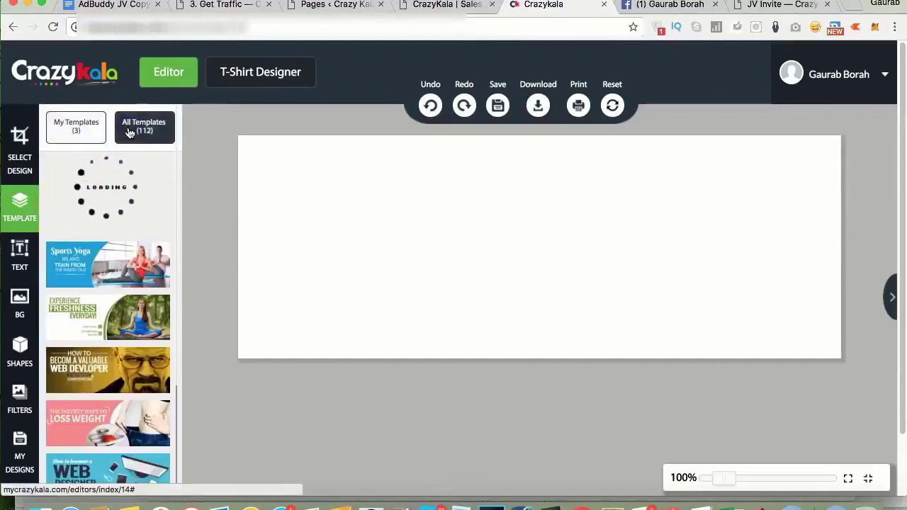
pyautogui.click(104, 269)
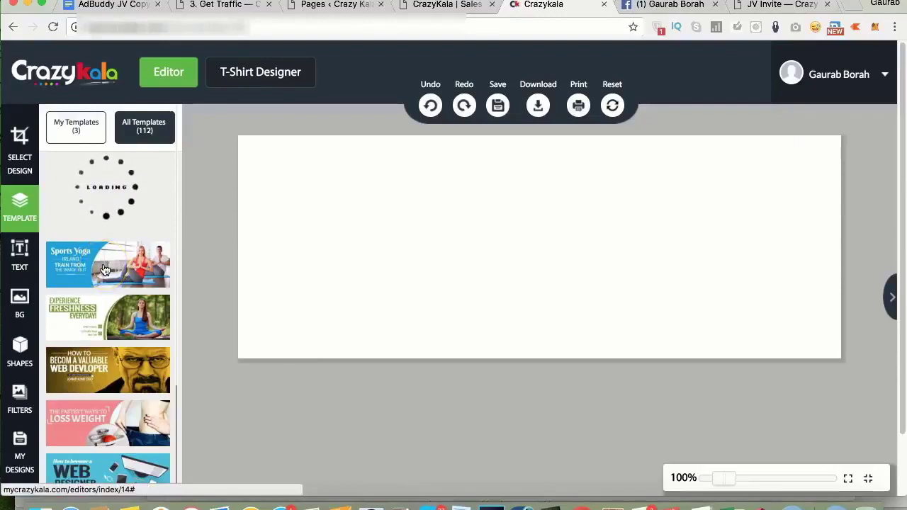
pyautogui.scroll(-2, 104, 270)
pyautogui.scroll(2, 104, 269)
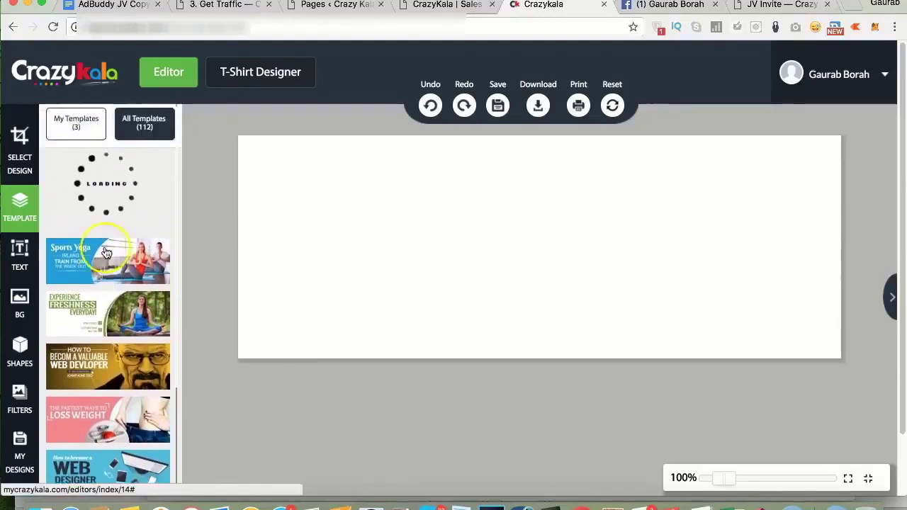
pyautogui.click(96, 257)
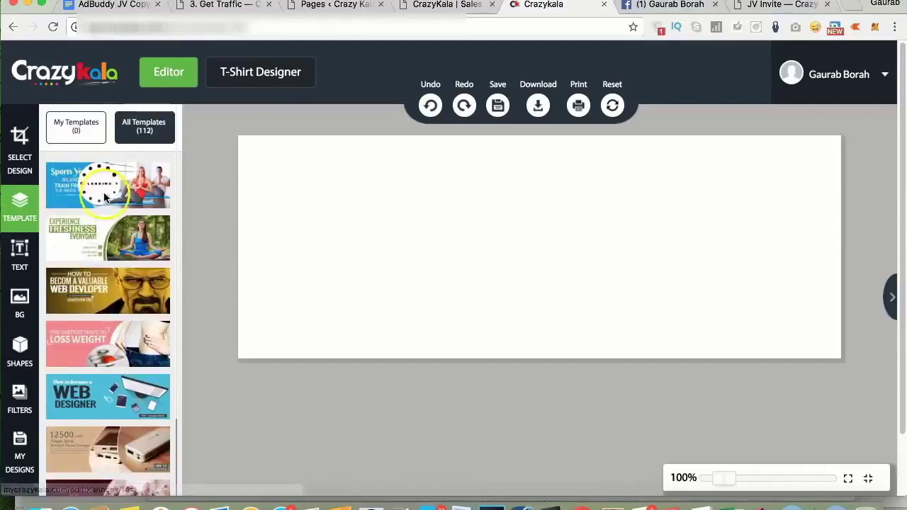
pyautogui.click(145, 191)
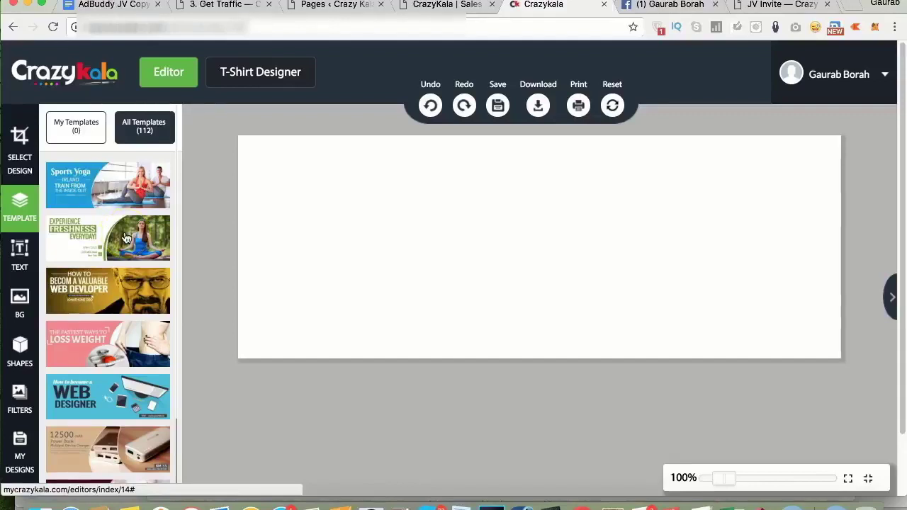
pyautogui.click(146, 237)
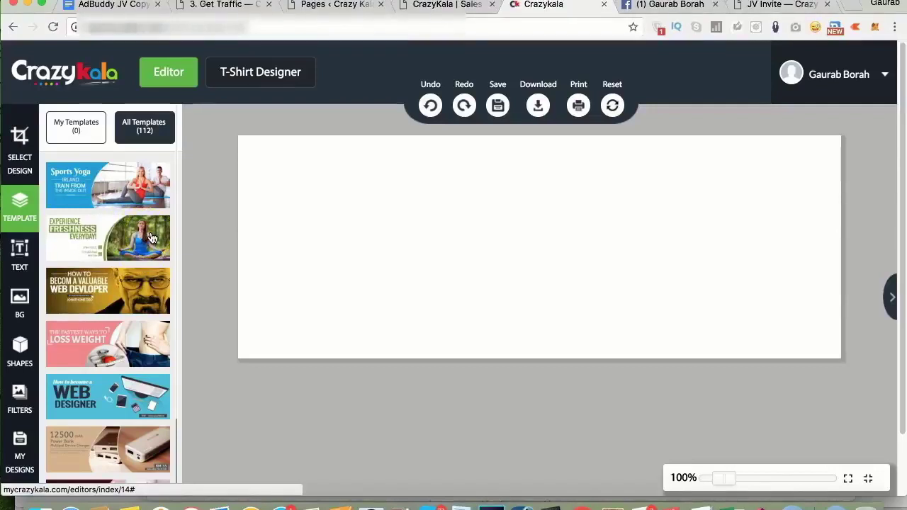
pyautogui.click(300, 269)
pyautogui.click(110, 282)
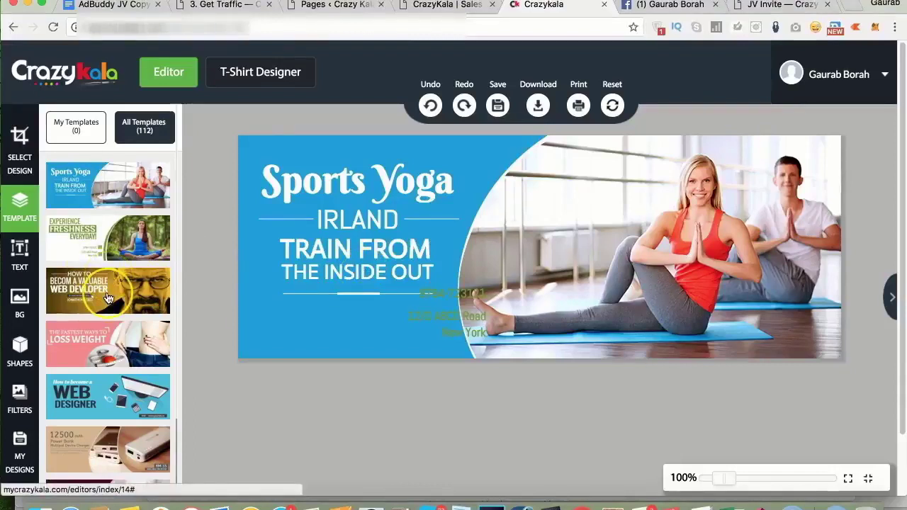
# - Undo the template applied to the canvas
pyautogui.scroll(-1, 108, 291)
pyautogui.scroll(1, 108, 298)
pyautogui.click(430, 105)
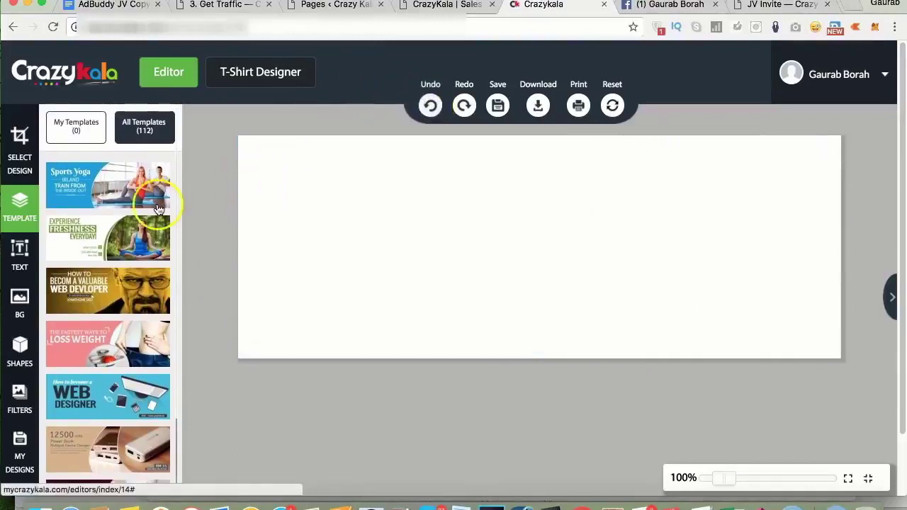
# - Set the background colour of the cover to black
pyautogui.click(20, 301)
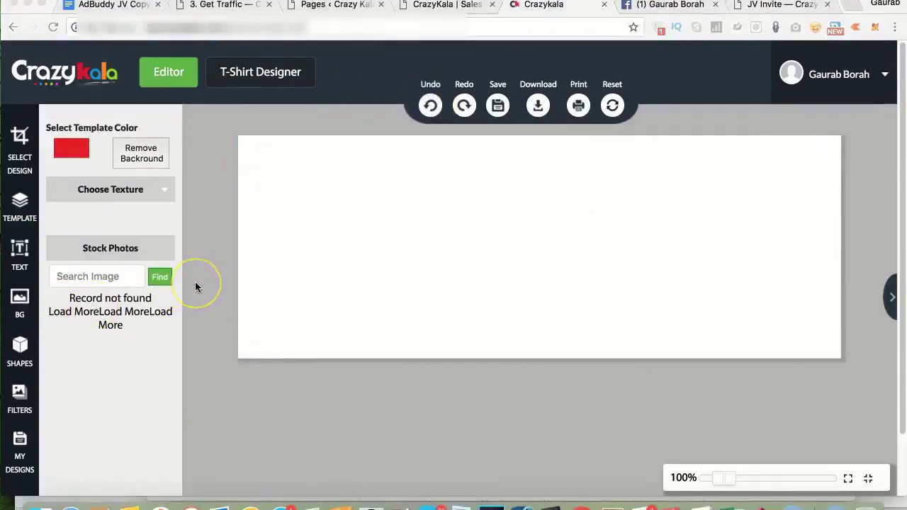
pyautogui.click(20, 301)
pyautogui.click(83, 241)
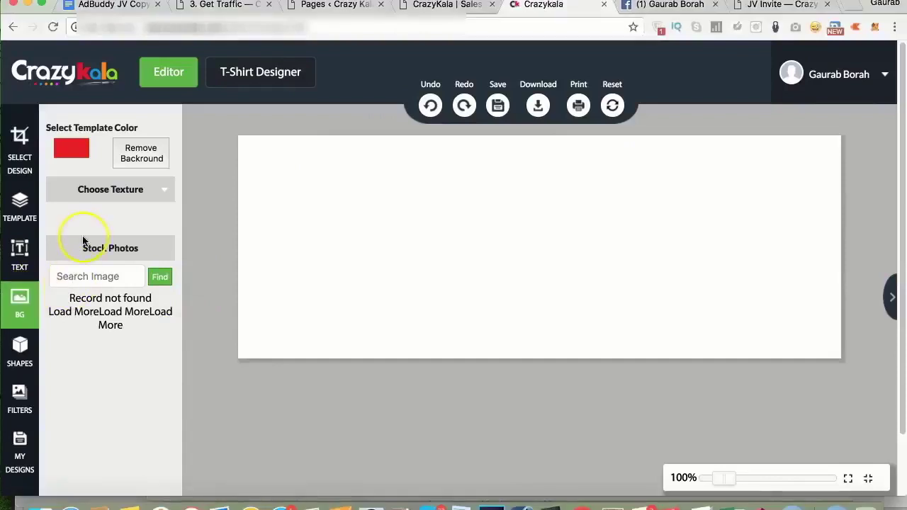
pyautogui.click(78, 158)
pyautogui.moveTo(90, 170); pyautogui.dragTo(57, 267)
pyautogui.click(78, 339)
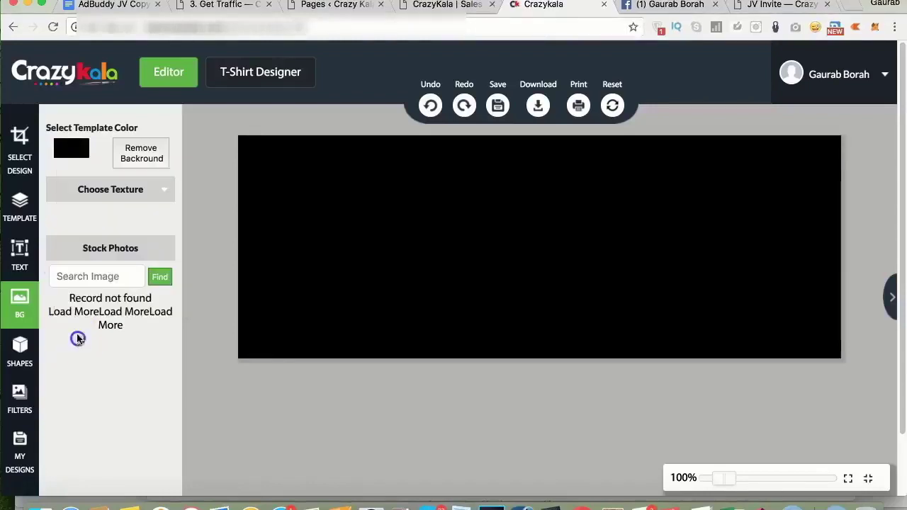
# - Search the stock photos for "social media" and add the collage of social network icon cards to the canvas
pyautogui.click(83, 279)
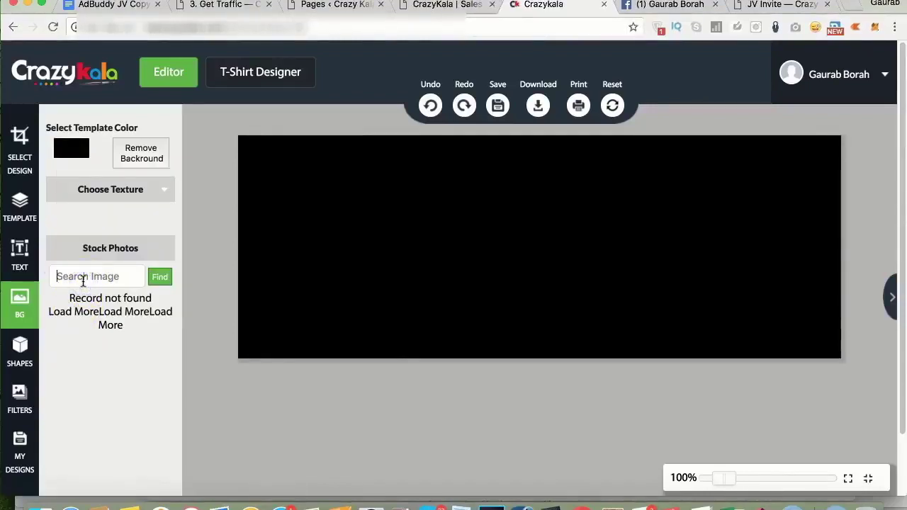
pyautogui.write('social media')
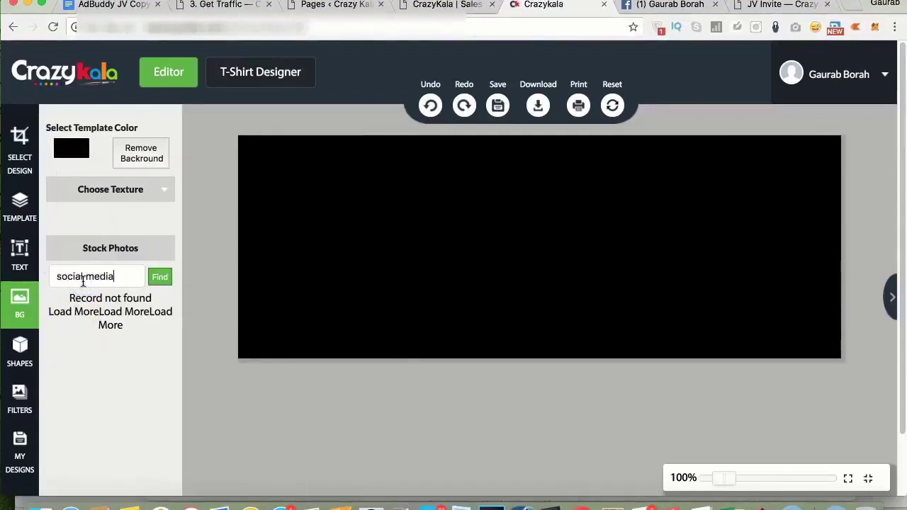
pyautogui.click(153, 278)
pyautogui.scroll(-10, 130, 262)
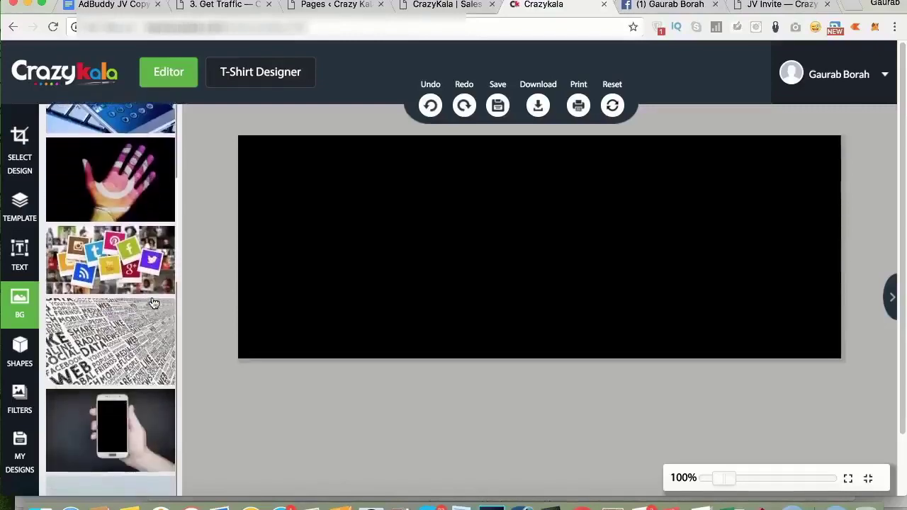
pyautogui.click(129, 262)
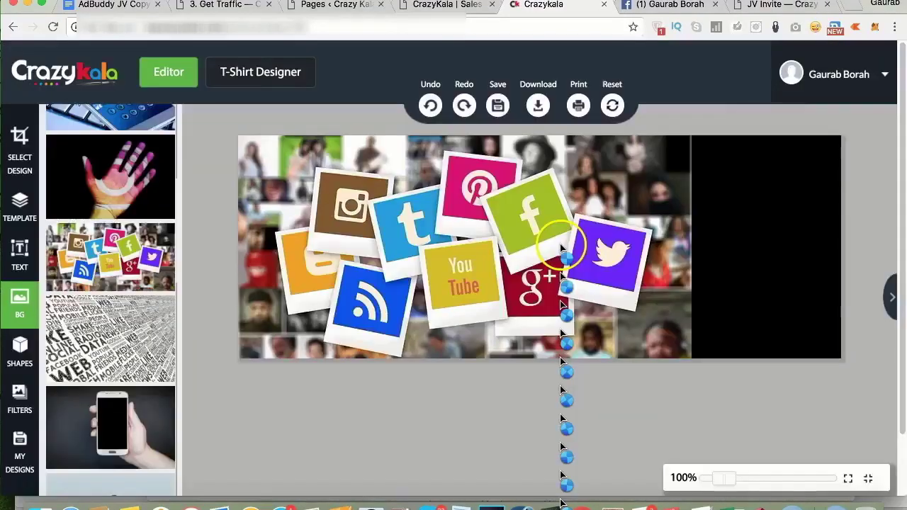
# - Move the social media collage against the canvas's right edge and lower its opacity to 10%
pyautogui.moveTo(561, 248); pyautogui.dragTo(639, 243)
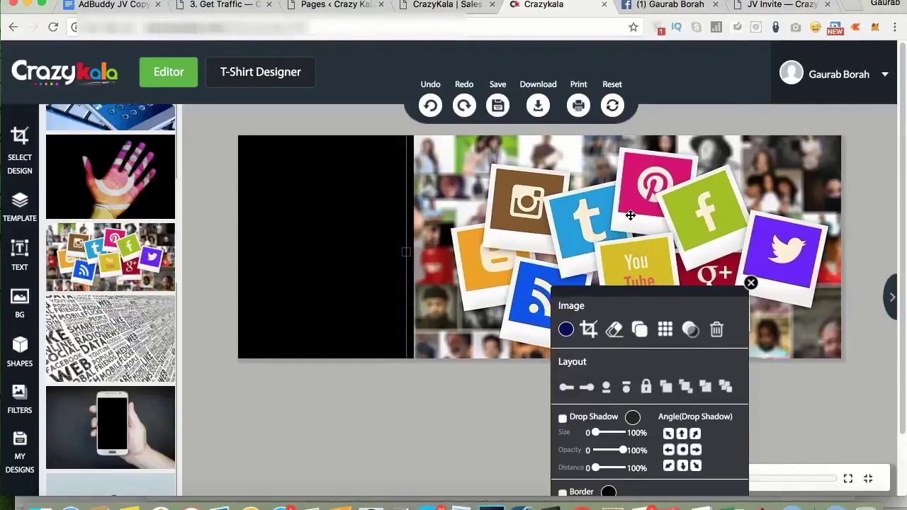
pyautogui.click(607, 188)
pyautogui.click(608, 207)
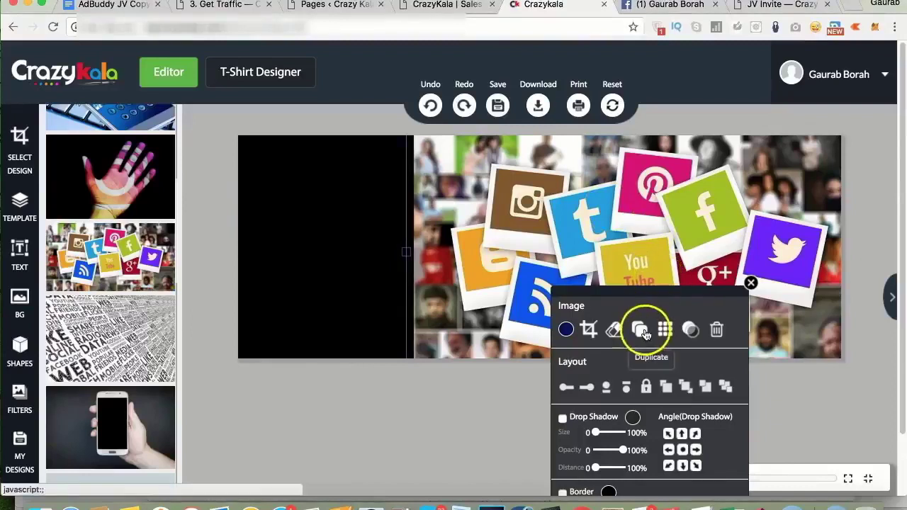
pyautogui.click(684, 331)
pyautogui.moveTo(779, 330); pyautogui.dragTo(731, 329)
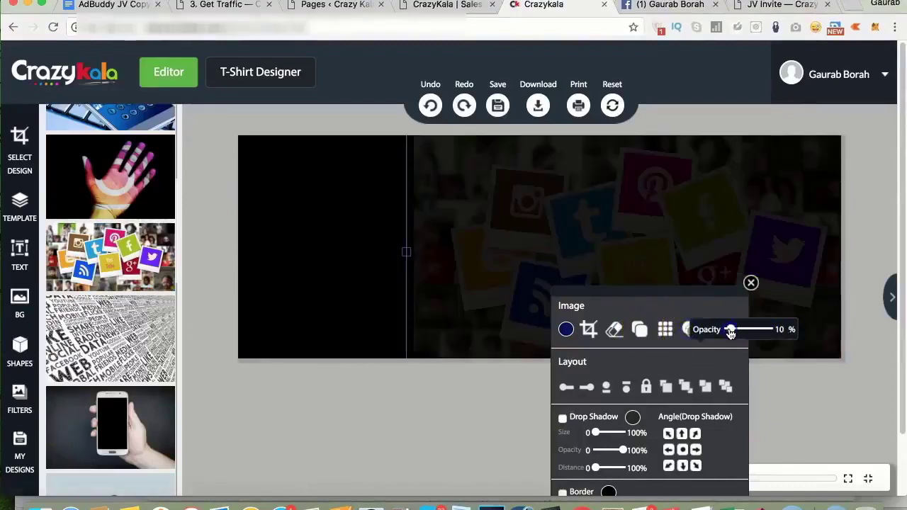
pyautogui.click(406, 264)
pyautogui.click(326, 321)
pyautogui.click(323, 197)
pyautogui.click(138, 242)
# - Insert a solid square from the shapes library into the cover
pyautogui.click(20, 351)
pyautogui.scroll(-3, 71, 319)
pyautogui.scroll(-5, 71, 320)
pyautogui.scroll(10, 71, 320)
pyautogui.scroll(-3, 71, 320)
pyautogui.scroll(-10, 71, 322)
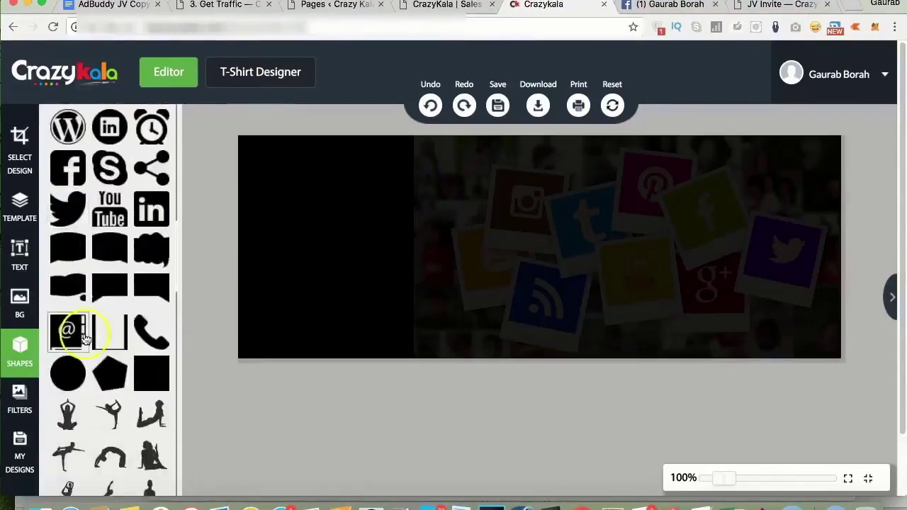
pyautogui.click(151, 373)
pyautogui.click(149, 372)
# - Move the square to the canvas's left edge and enlarge it to full canvas height, slightly overlapping the collage
pyautogui.click(376, 252)
pyautogui.moveTo(505, 227); pyautogui.dragTo(277, 186)
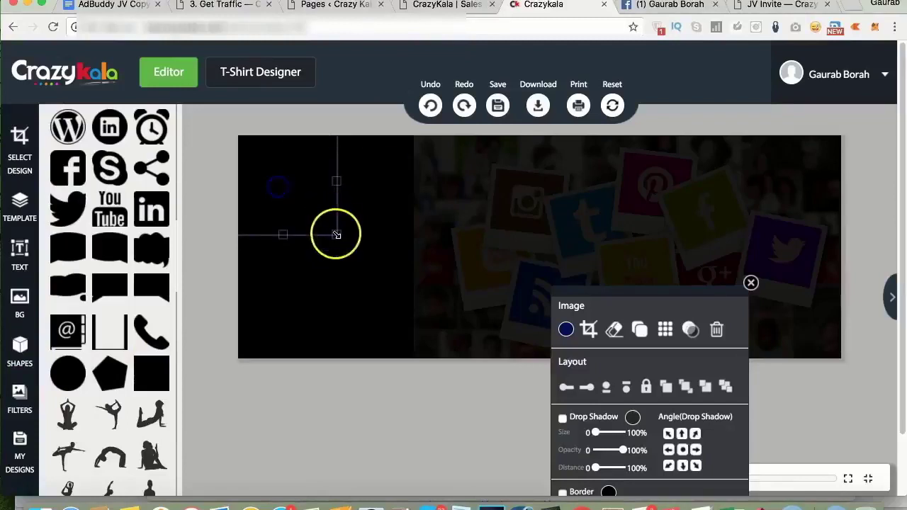
pyautogui.moveTo(337, 235); pyautogui.dragTo(409, 376)
pyautogui.moveTo(399, 241); pyautogui.dragTo(396, 257)
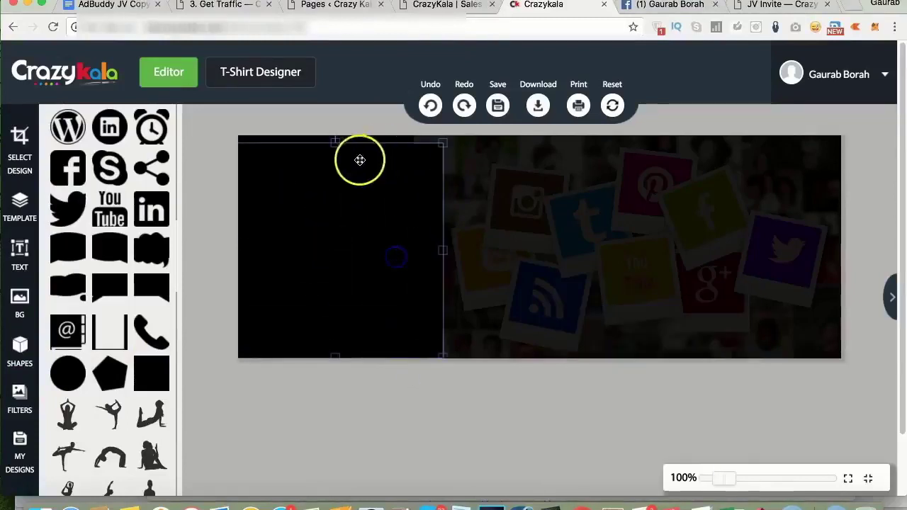
pyautogui.moveTo(335, 142); pyautogui.dragTo(335, 120)
pyautogui.click(364, 241)
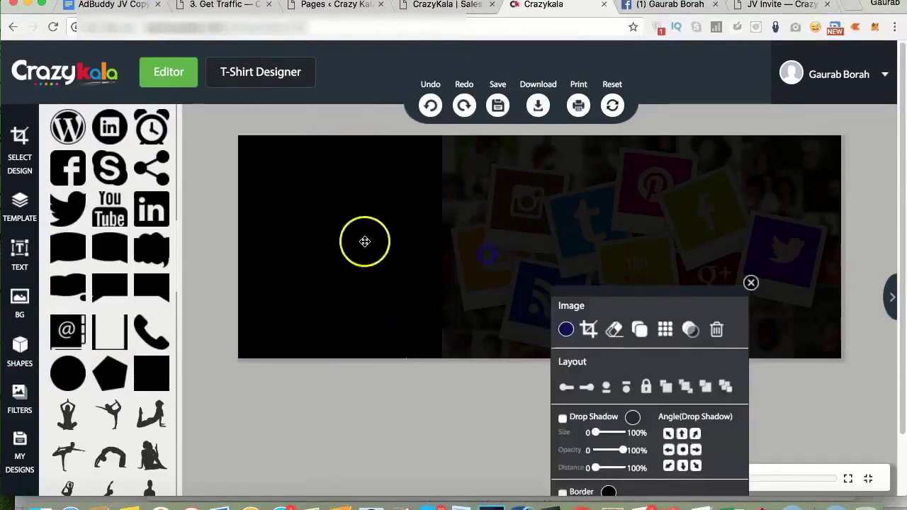
# - Choose a different fill colour for the rectangle on the left part of the cover
pyautogui.click(565, 328)
pyautogui.click(618, 244)
pyautogui.moveTo(618, 244); pyautogui.dragTo(662, 222)
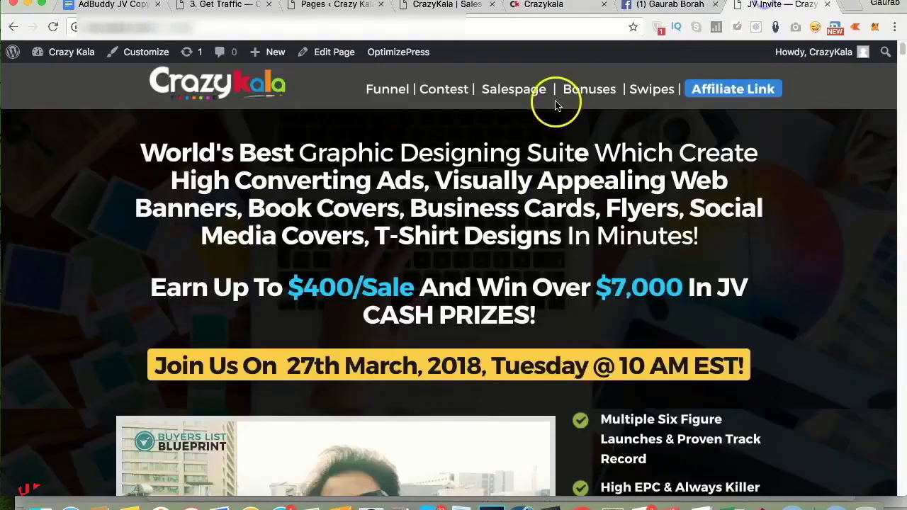
# - Look over the headline section of the CrazyKala JV Invite page for reference
pyautogui.scroll(-1, 666, 170)
pyautogui.scroll(1, 669, 142)
pyautogui.scroll(-5, 425, 128)
pyautogui.scroll(6, 496, 106)
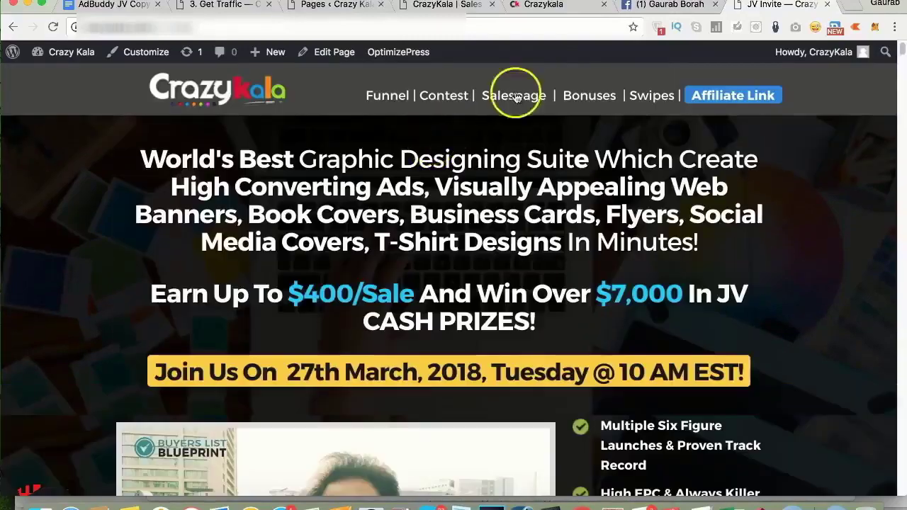
# - Apply the blue fill #024f88 to the side panel and shift it slightly left over the canvas edge
pyautogui.click(543, 8)
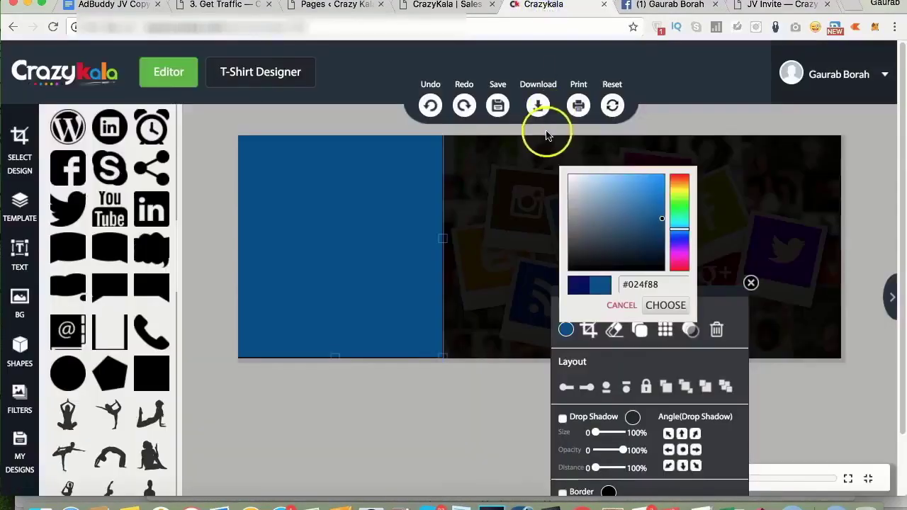
pyautogui.click(652, 306)
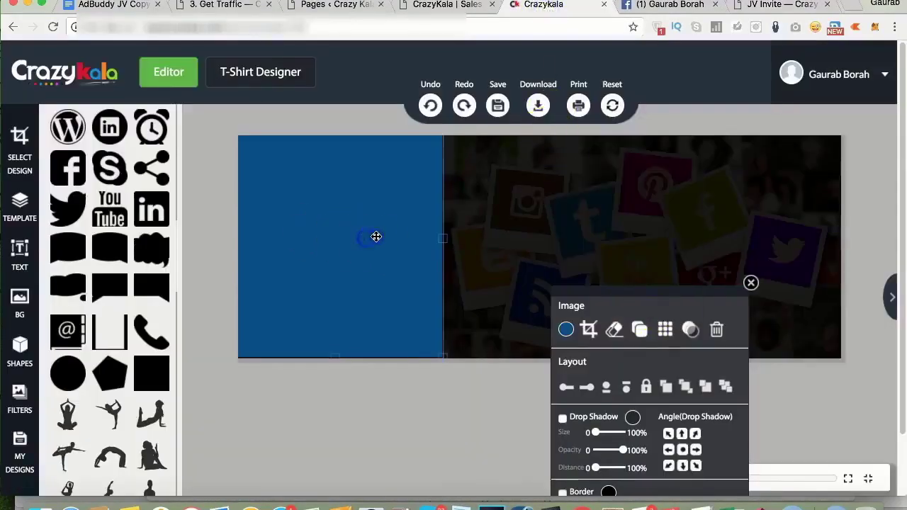
pyautogui.moveTo(376, 236); pyautogui.dragTo(363, 236)
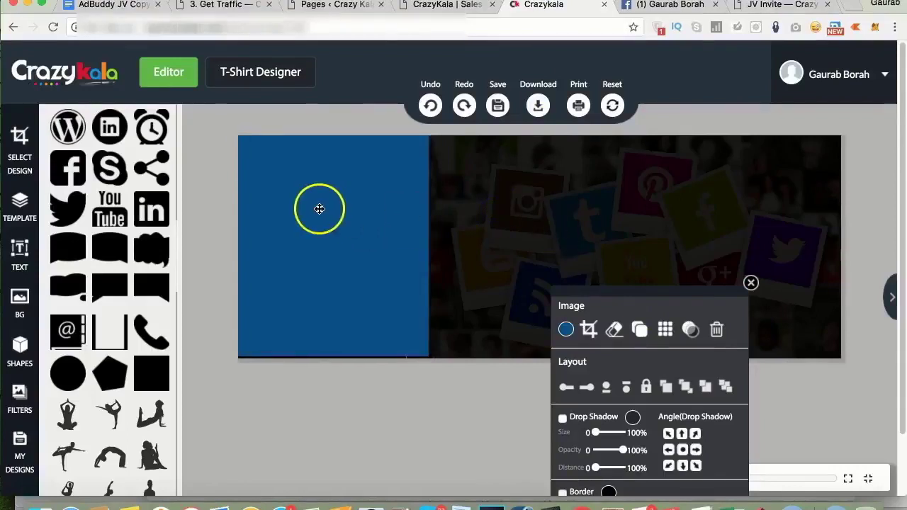
# - Import logo.png, pro_img.png and product1.png into the editor's photo library
pyautogui.click(890, 298)
pyautogui.click(859, 150)
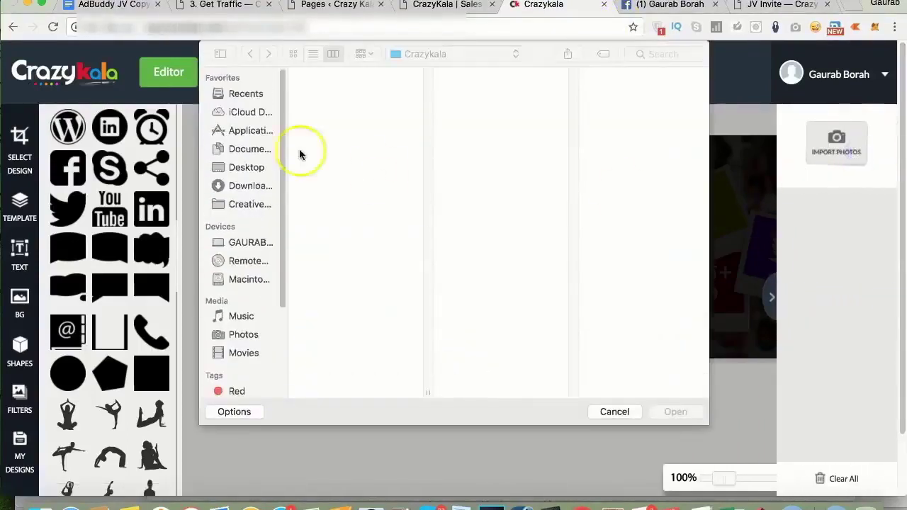
pyautogui.click(341, 132)
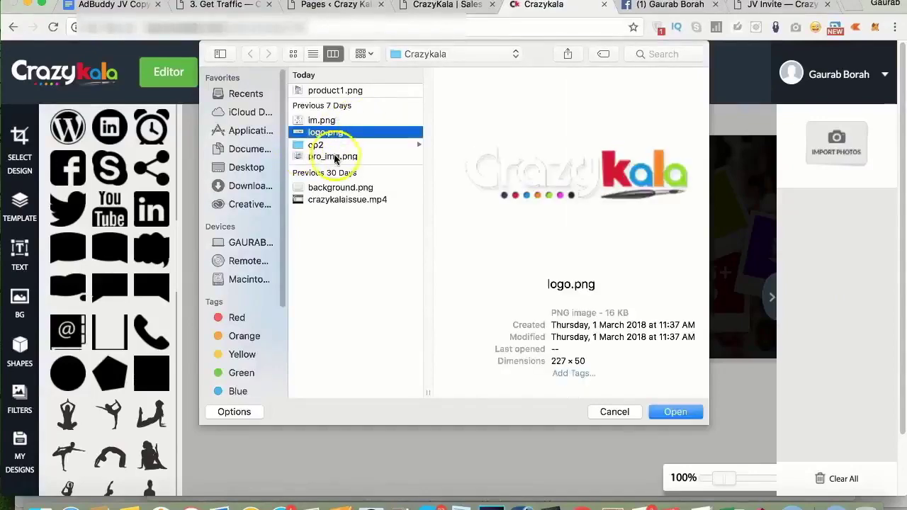
pyautogui.keyDown('shift'); pyautogui.click(333, 156); pyautogui.keyUp('shift')
pyautogui.keyDown('super'); pyautogui.click(335, 90); pyautogui.keyUp('super')
pyautogui.click(695, 412)
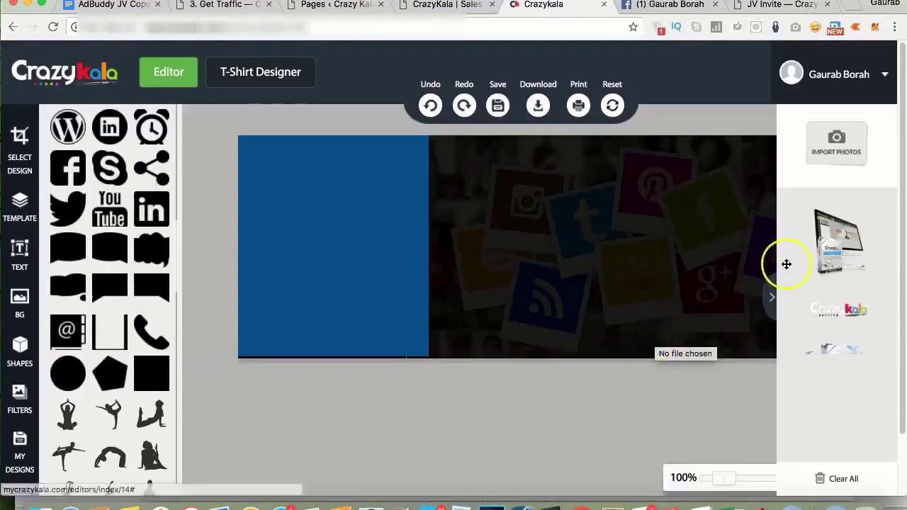
# - Add the CrazyKala logo to the cover, shrink it and place it near the top of the dark collage area
pyautogui.click(830, 308)
pyautogui.moveTo(354, 173); pyautogui.dragTo(629, 190)
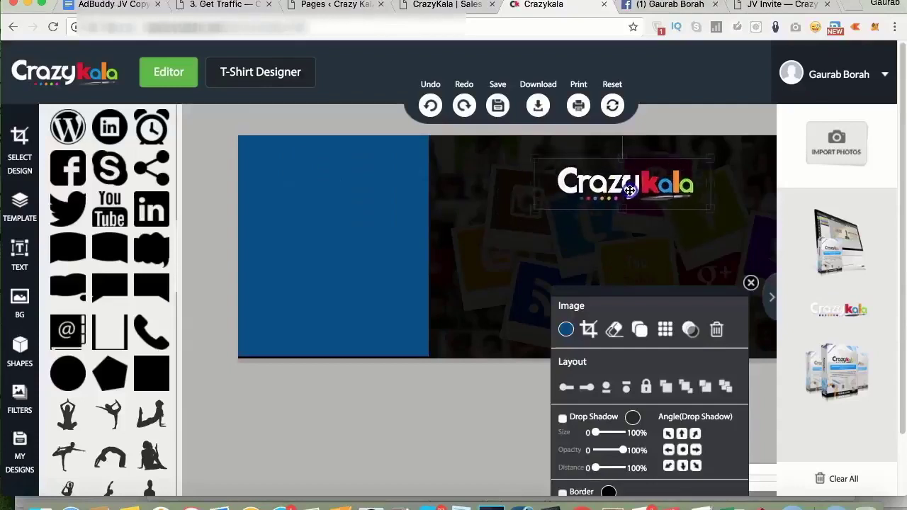
pyautogui.click(771, 289)
pyautogui.moveTo(720, 477); pyautogui.dragTo(725, 476)
pyautogui.moveTo(532, 205); pyautogui.dragTo(597, 190)
pyautogui.moveTo(653, 174); pyautogui.dragTo(641, 165)
# - Insert the three-box product image, scale it down and place it over the blue side panel
pyautogui.click(889, 292)
pyautogui.click(847, 361)
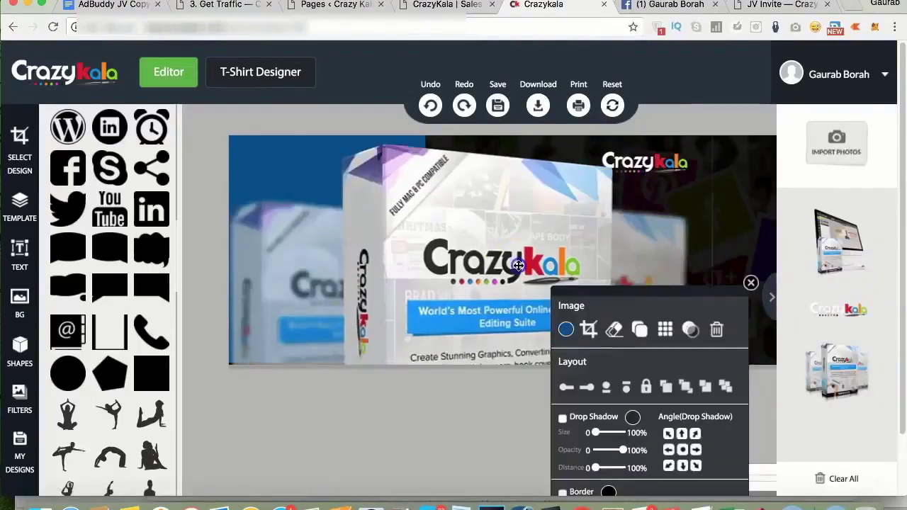
pyautogui.moveTo(401, 238); pyautogui.dragTo(425, 253)
pyautogui.moveTo(267, 170); pyautogui.dragTo(251, 192)
pyautogui.moveTo(471, 157)
pyautogui.mouseDown()
pyautogui.moveTo(486, 147)
pyautogui.moveTo(470, 159)
pyautogui.mouseUp()
pyautogui.moveTo(392, 206); pyautogui.dragTo(360, 206)
pyautogui.moveTo(438, 156); pyautogui.dragTo(409, 182)
pyautogui.moveTo(390, 213); pyautogui.dragTo(408, 197)
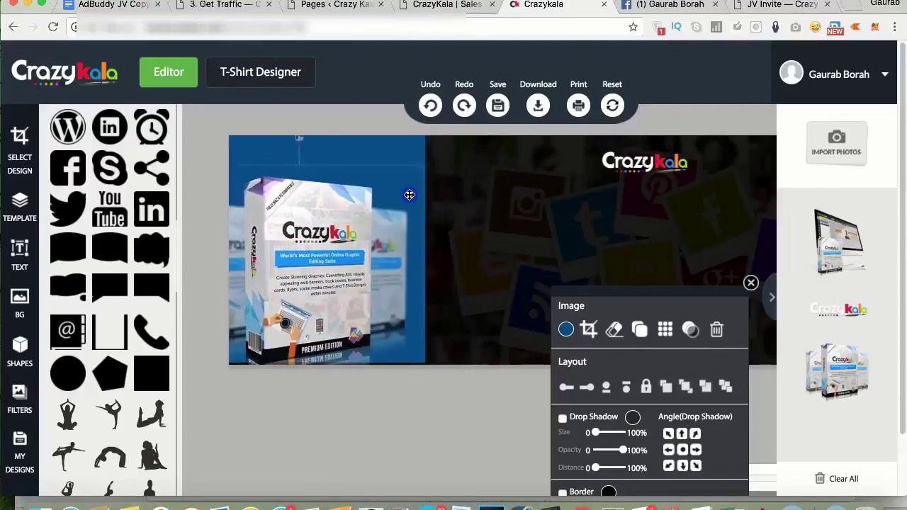
# - Fine-tune the product image's size and position so the boxes fit inside the blue panel with space above them
pyautogui.moveTo(239, 186); pyautogui.dragTo(266, 180)
pyautogui.moveTo(454, 158); pyautogui.dragTo(417, 191)
pyautogui.moveTo(391, 224); pyautogui.dragTo(396, 216)
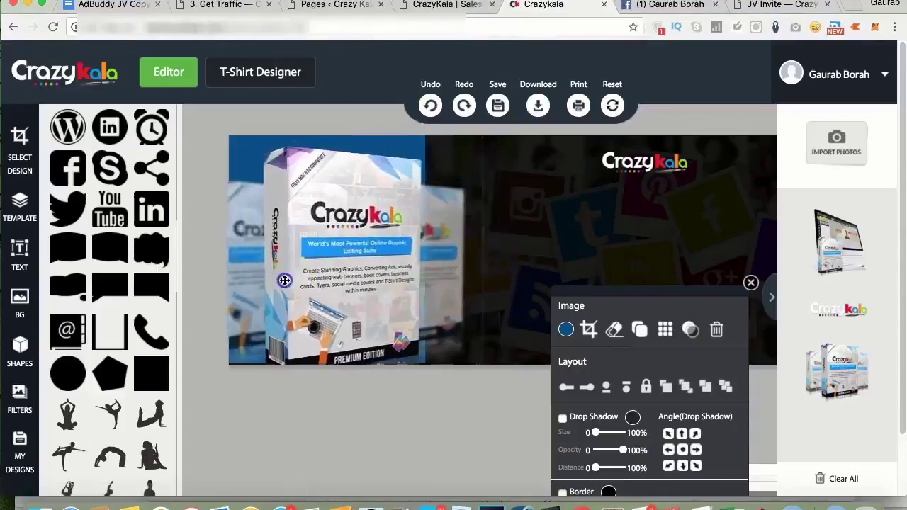
pyautogui.moveTo(285, 280)
pyautogui.mouseDown()
pyautogui.moveTo(247, 303)
pyautogui.moveTo(253, 324)
pyautogui.moveTo(278, 282)
pyautogui.mouseUp()
pyautogui.moveTo(474, 138); pyautogui.dragTo(433, 174)
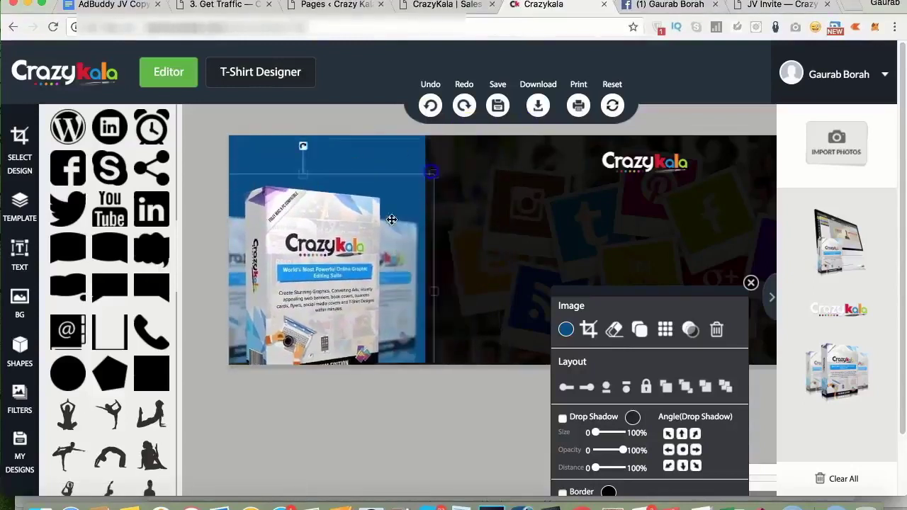
pyautogui.moveTo(385, 226); pyautogui.dragTo(401, 214)
pyautogui.moveTo(335, 207); pyautogui.dragTo(319, 203)
pyautogui.click(494, 219)
# - Check the VidInflux cover for reference, then insert a pink ribbon banner from Design Elements above the product boxes
pyautogui.click(671, 4)
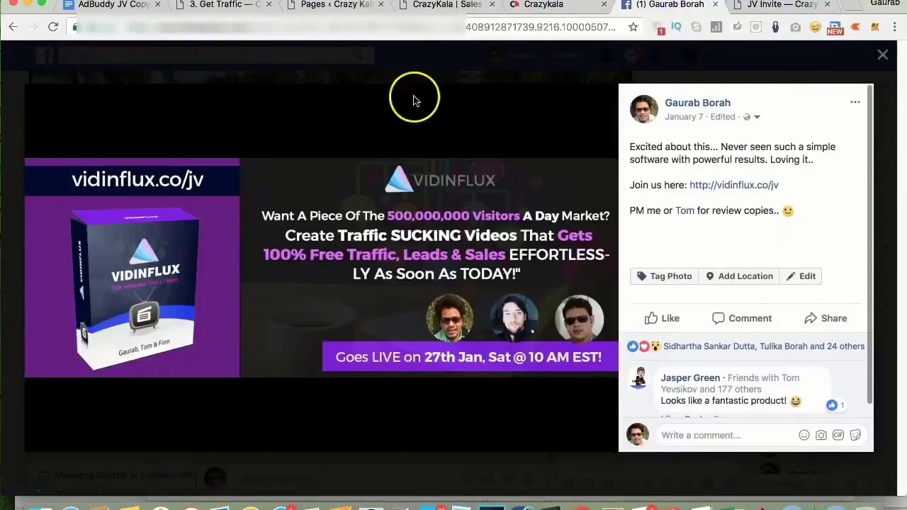
pyautogui.click(560, 5)
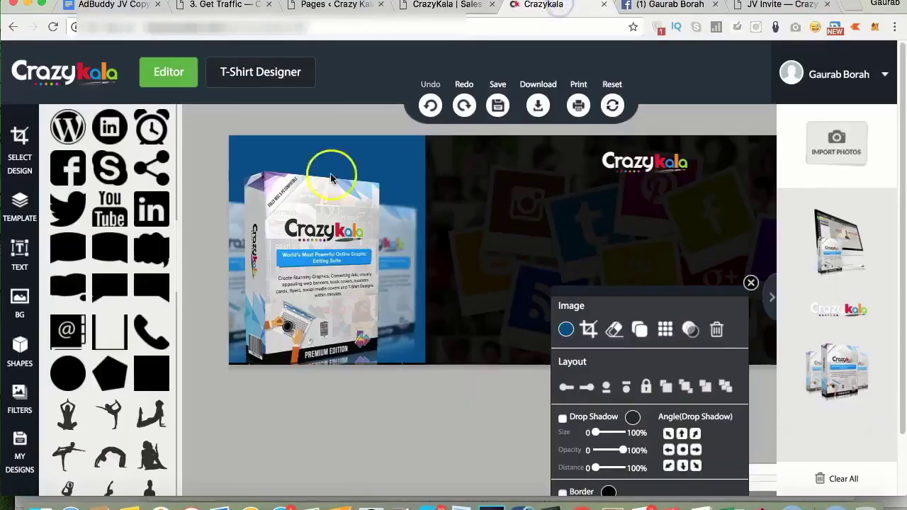
pyautogui.scroll(10, 114, 227)
pyautogui.scroll(1, 116, 213)
pyautogui.click(113, 190)
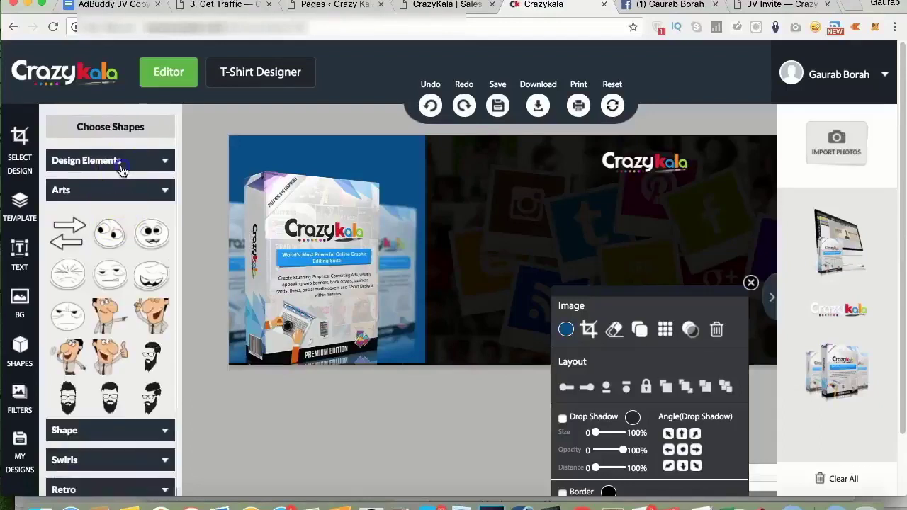
pyautogui.click(119, 163)
pyautogui.scroll(-1, 116, 196)
pyautogui.scroll(-4, 105, 277)
pyautogui.click(104, 348)
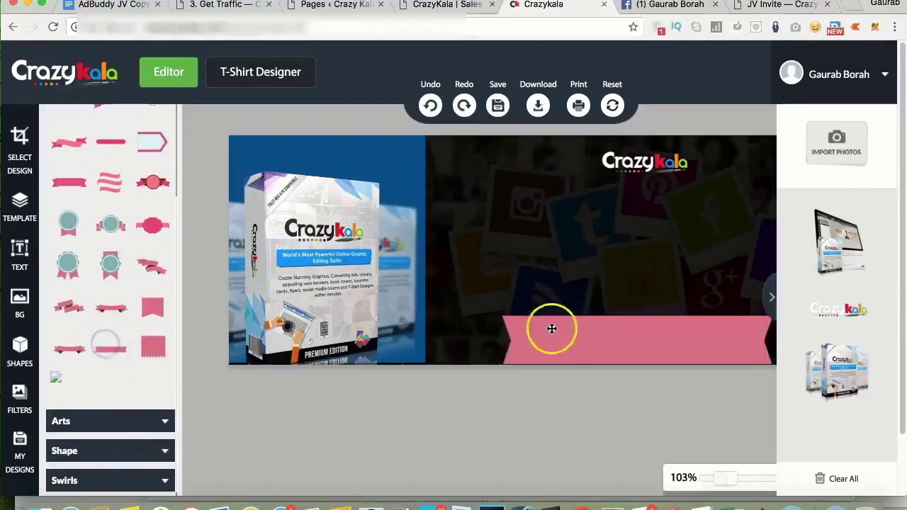
pyautogui.moveTo(551, 330); pyautogui.dragTo(307, 163)
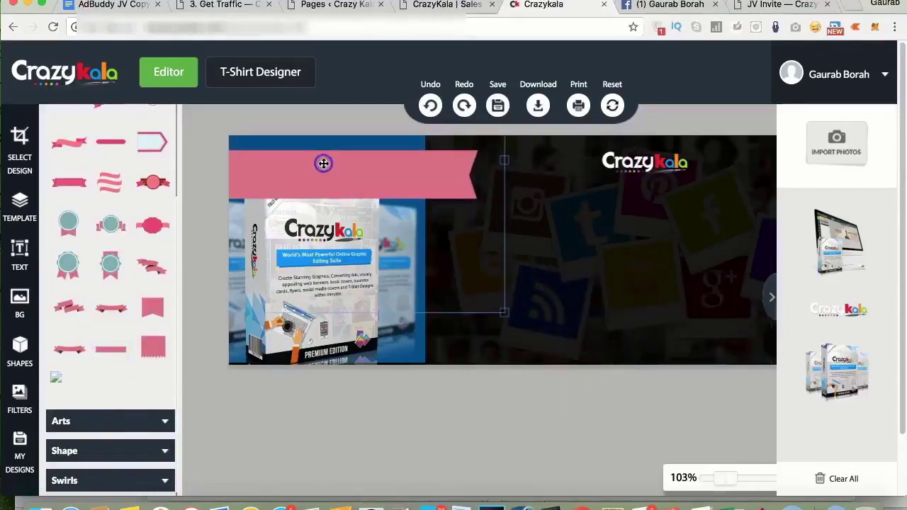
# - Recolour the ribbon banner, trying lavender and the logo's red before settling on black
pyautogui.click(566, 332)
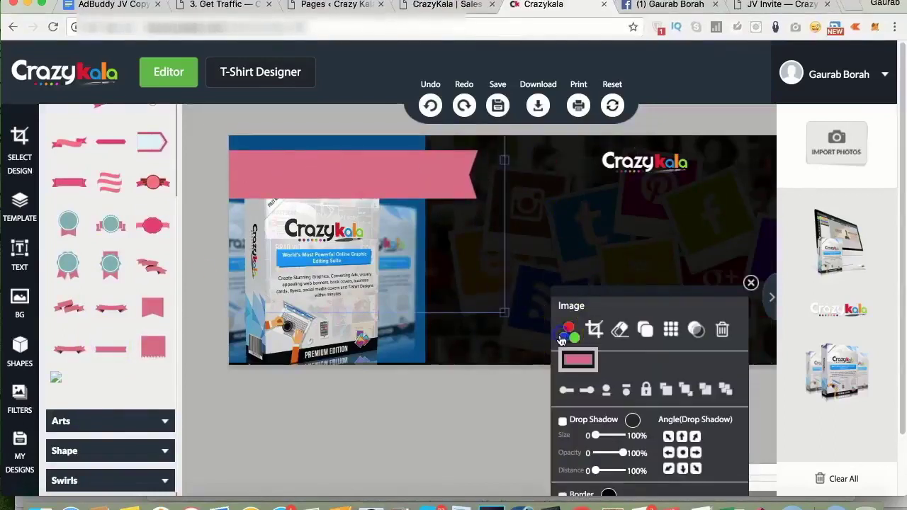
pyautogui.click(578, 359)
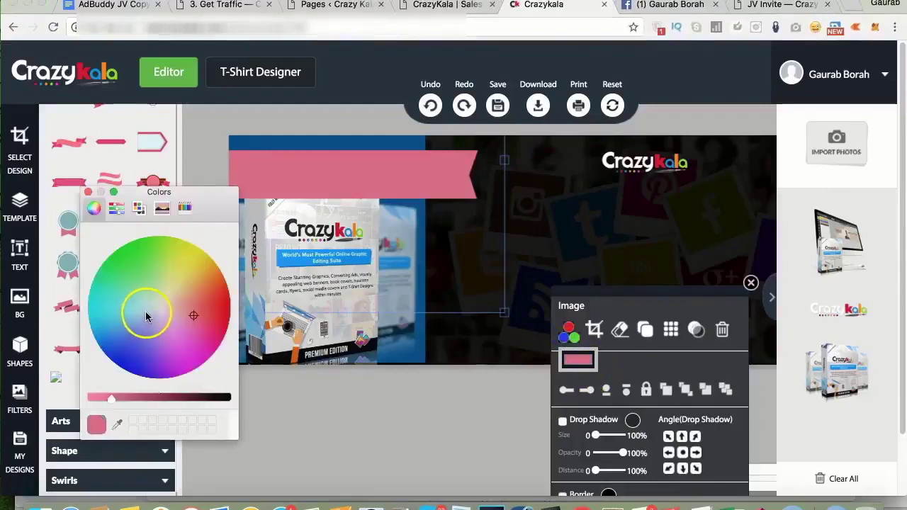
pyautogui.moveTo(138, 302); pyautogui.dragTo(160, 318)
pyautogui.click(116, 423)
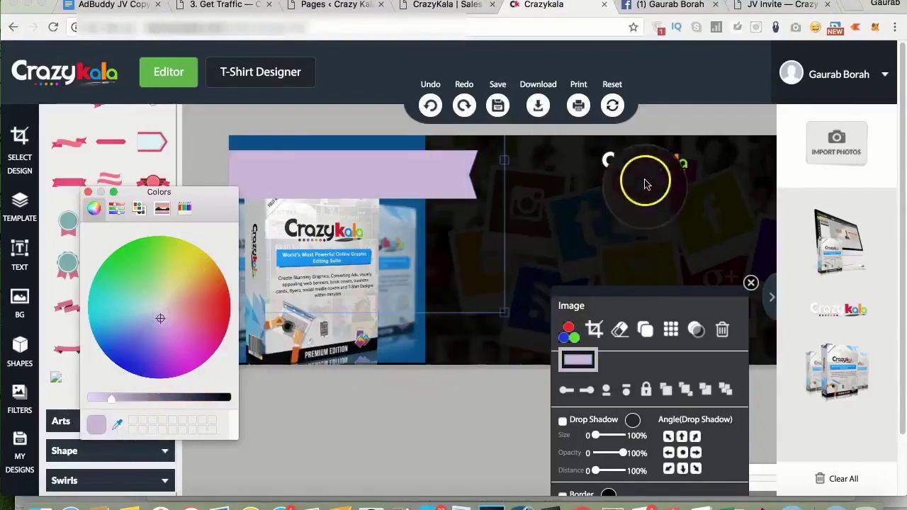
pyautogui.click(660, 162)
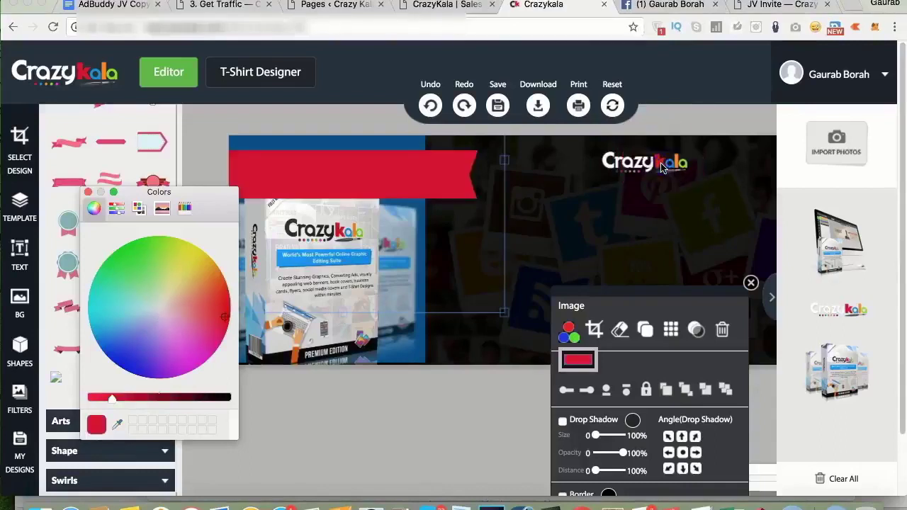
pyautogui.click(649, 175)
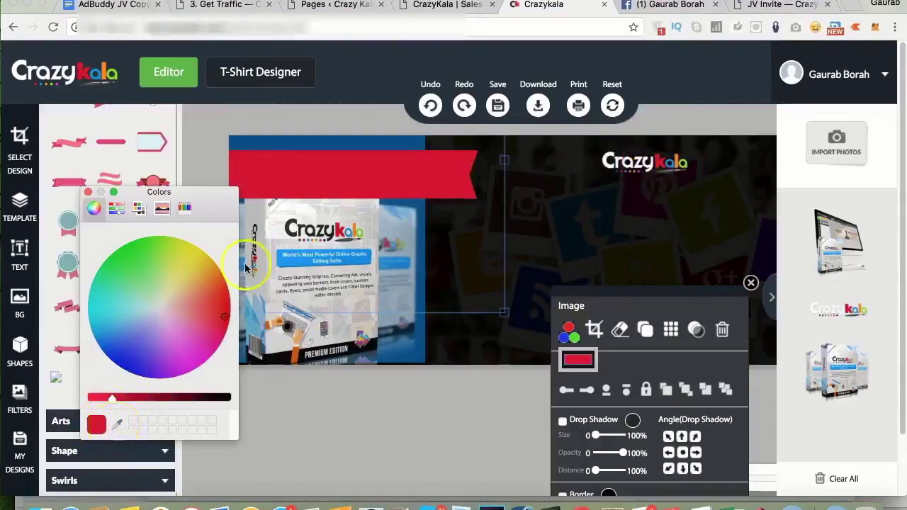
pyautogui.moveTo(162, 319); pyautogui.dragTo(115, 278)
pyautogui.moveTo(147, 397); pyautogui.dragTo(225, 399)
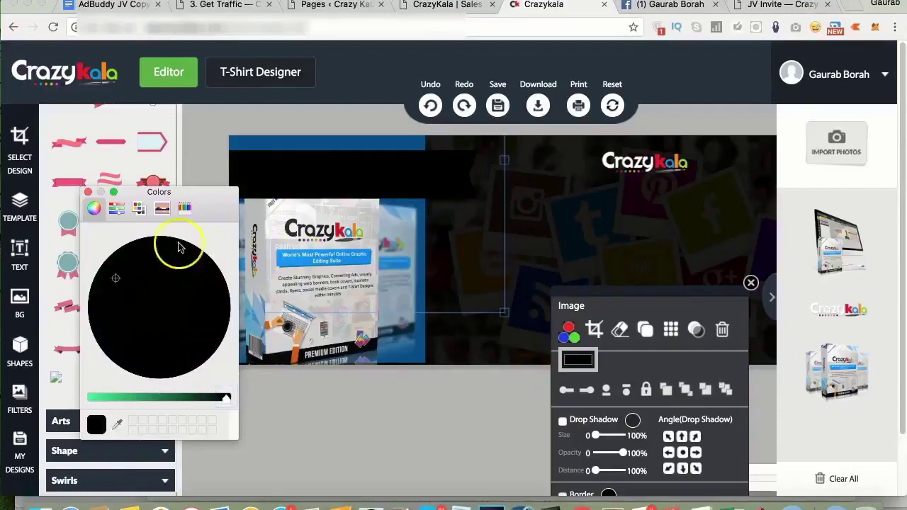
pyautogui.click(86, 192)
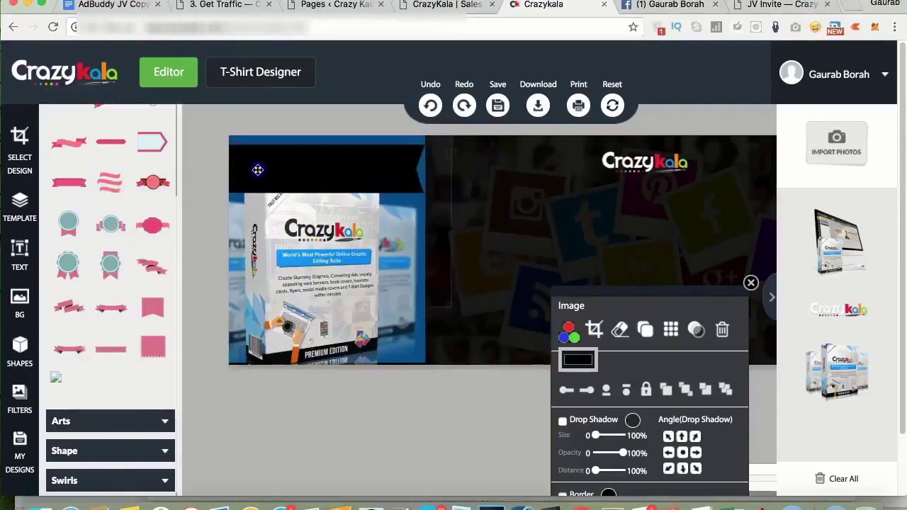
# - Resize the black ribbon into a thinner strip and position it across the top of the blue panel
pyautogui.moveTo(451, 313); pyautogui.dragTo(427, 194)
pyautogui.moveTo(343, 173); pyautogui.dragTo(422, 201)
pyautogui.moveTo(458, 154); pyautogui.dragTo(496, 154)
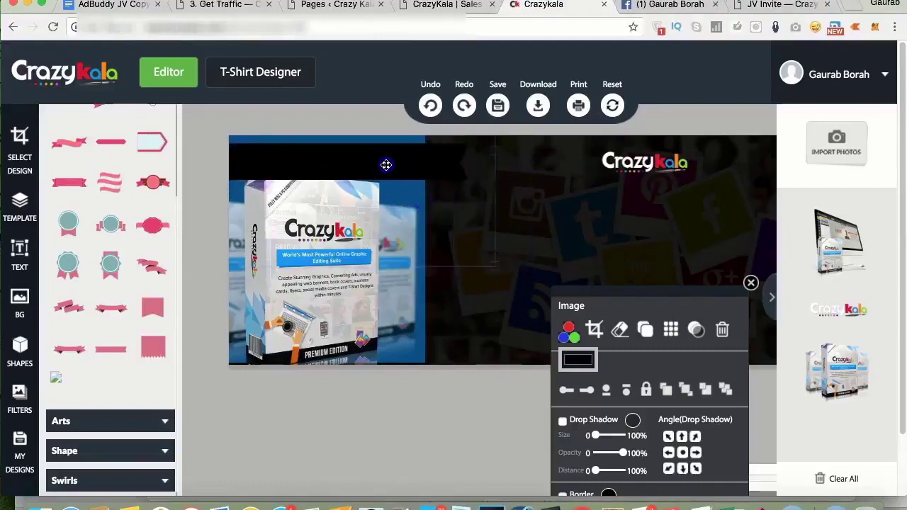
pyautogui.moveTo(387, 164); pyautogui.dragTo(383, 169)
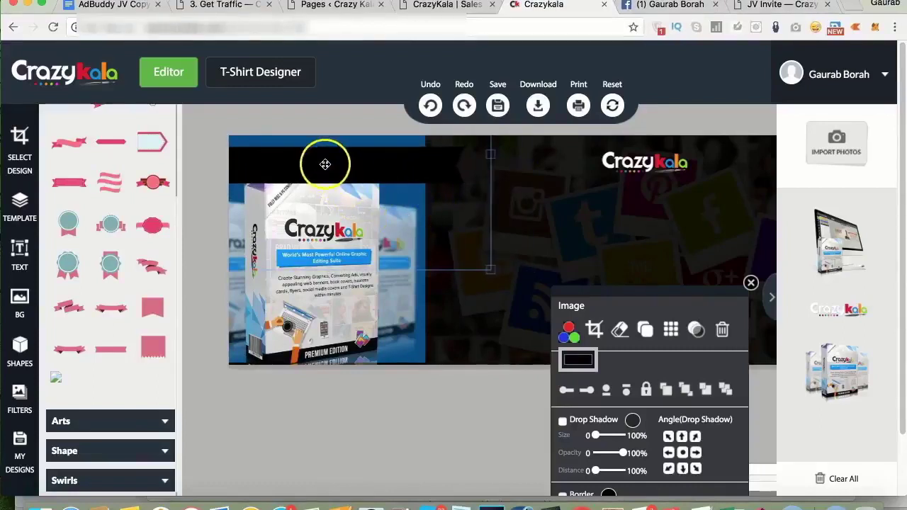
# - Add a headline text in the Aclonica font and place it over the black ribbon
pyautogui.click(20, 256)
pyautogui.scroll(5, 108, 232)
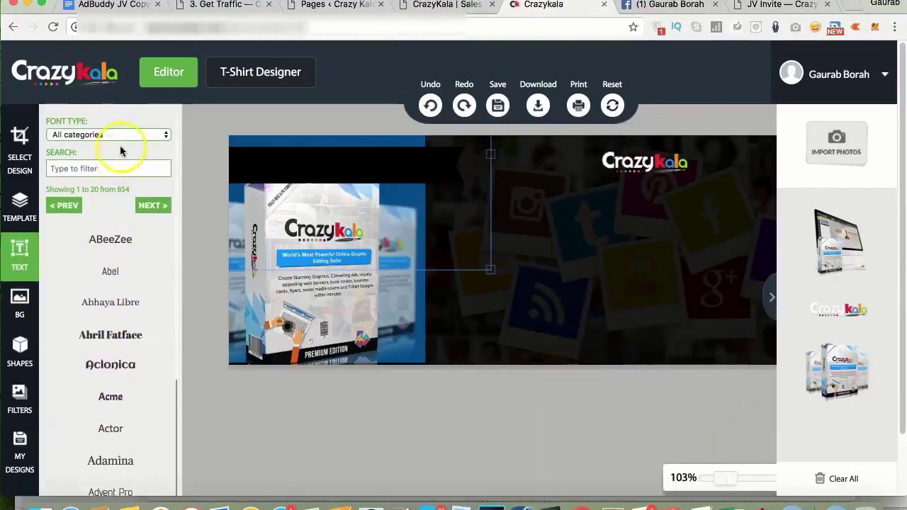
pyautogui.click(117, 134)
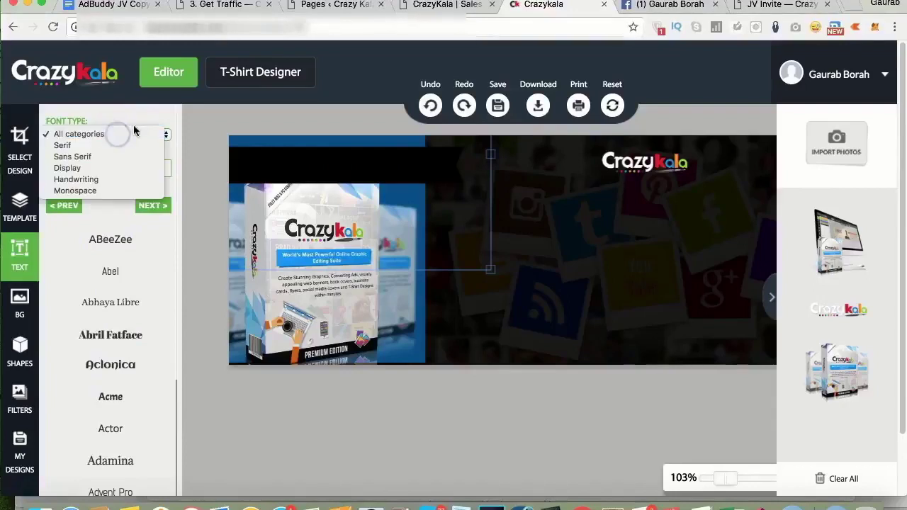
pyautogui.click(137, 119)
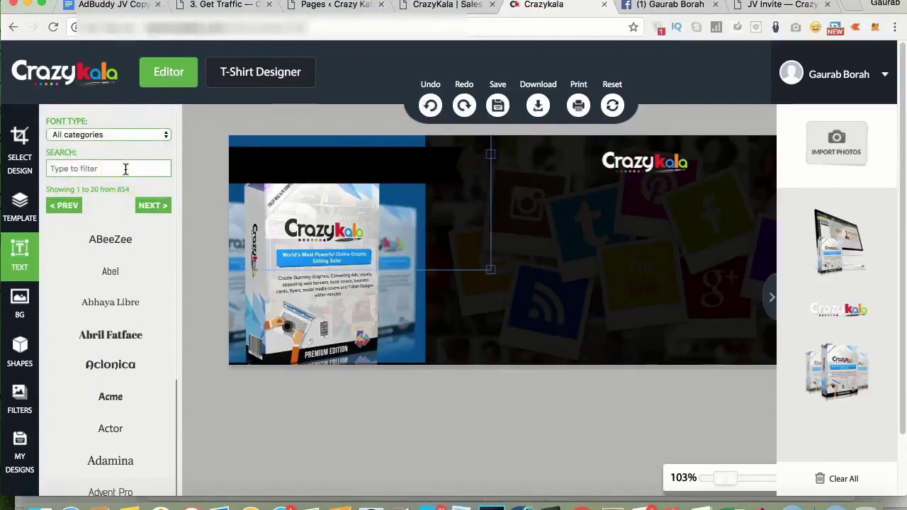
pyautogui.click(117, 367)
pyautogui.moveTo(581, 273); pyautogui.dragTo(324, 158)
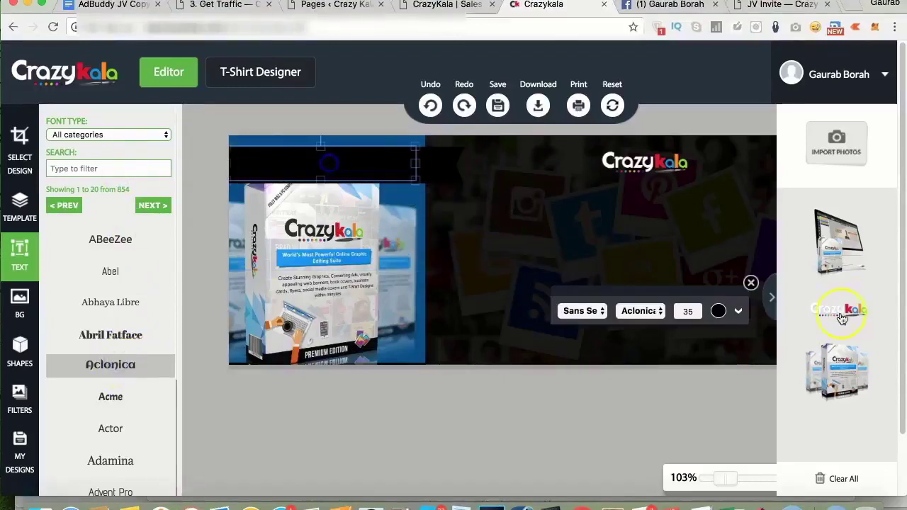
# - Colour the headline text yellow-green #deff00 and nudge it slightly right on the ribbon
pyautogui.click(720, 312)
pyautogui.moveTo(731, 340); pyautogui.dragTo(676, 309)
pyautogui.click(757, 348)
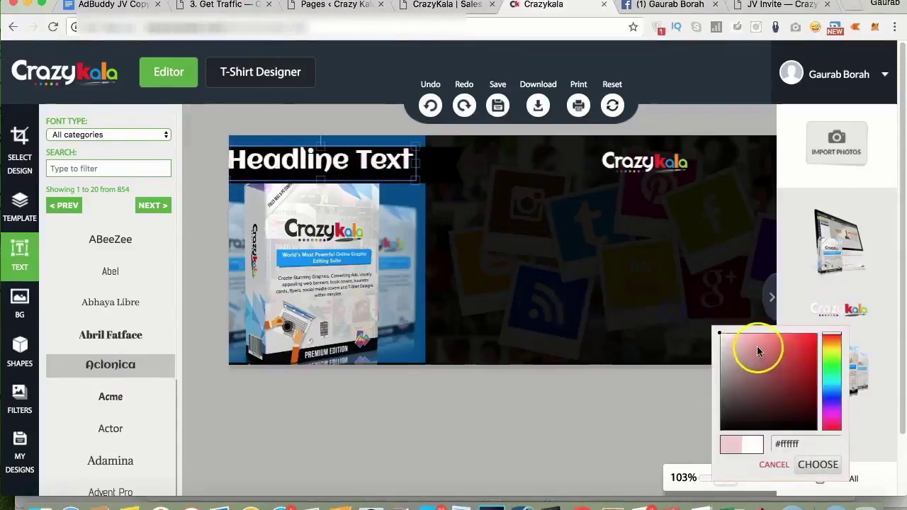
pyautogui.moveTo(815, 374); pyautogui.dragTo(819, 333)
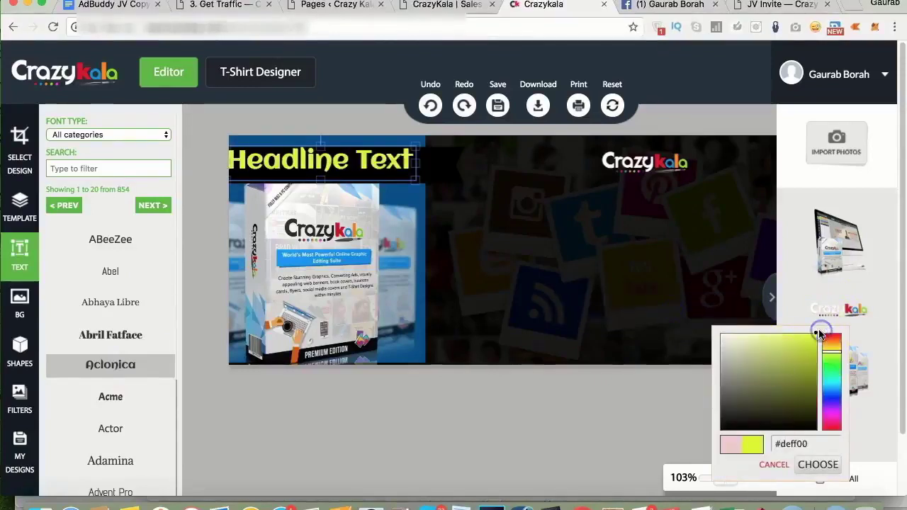
pyautogui.moveTo(368, 167); pyautogui.dragTo(377, 168)
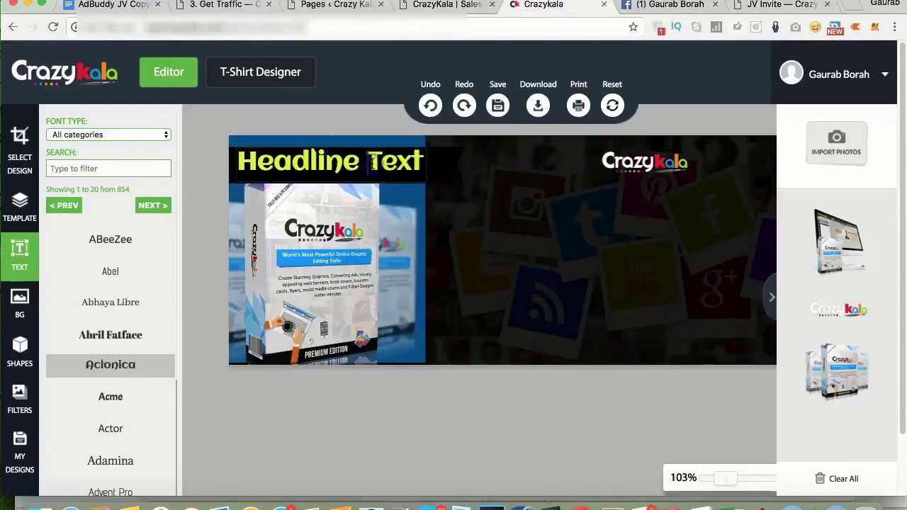
# - Replace the headline text with crazykala.com/jv and set its font size to 25
pyautogui.tripleClick(372, 164)
pyautogui.write('C')
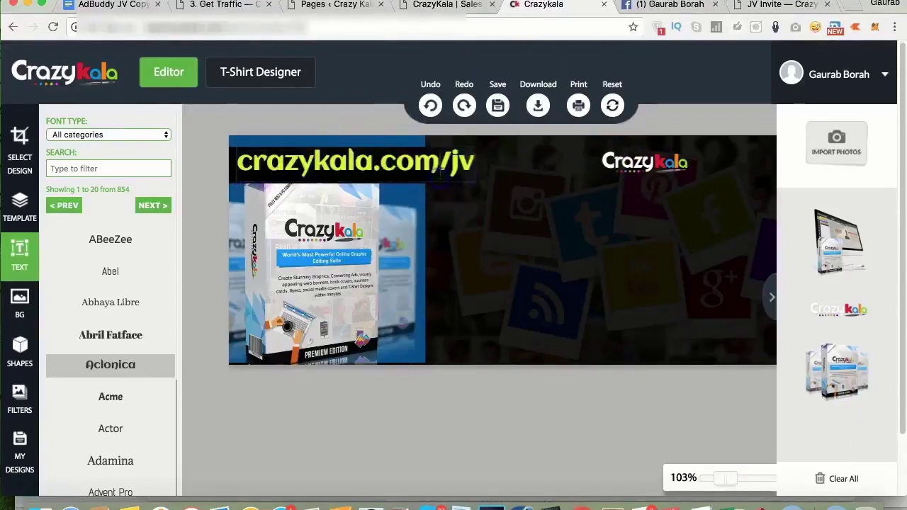
pyautogui.click(422, 162)
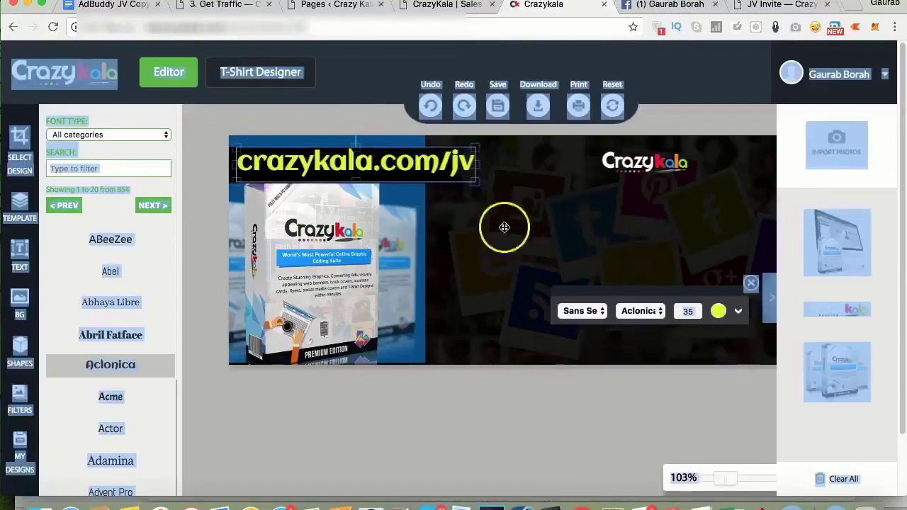
pyautogui.click(698, 311)
pyautogui.write('25')
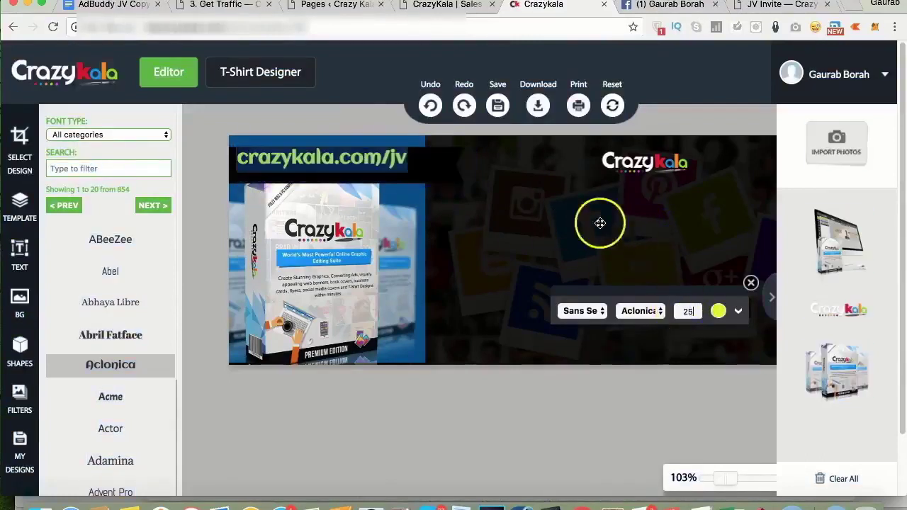
# - Nudge the crazykala.com/jv text slightly right and down on the black ribbon
pyautogui.click(597, 220)
pyautogui.click(374, 163)
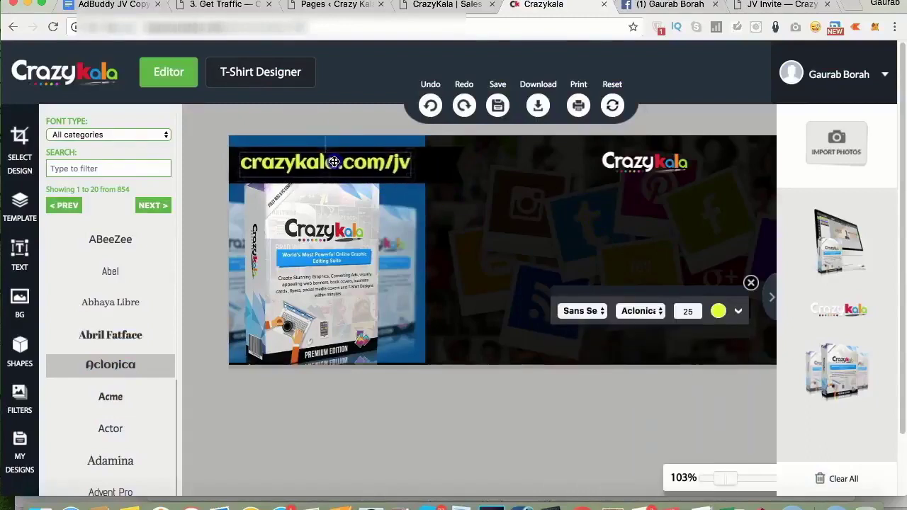
pyautogui.moveTo(334, 162); pyautogui.dragTo(338, 164)
pyautogui.click(340, 146)
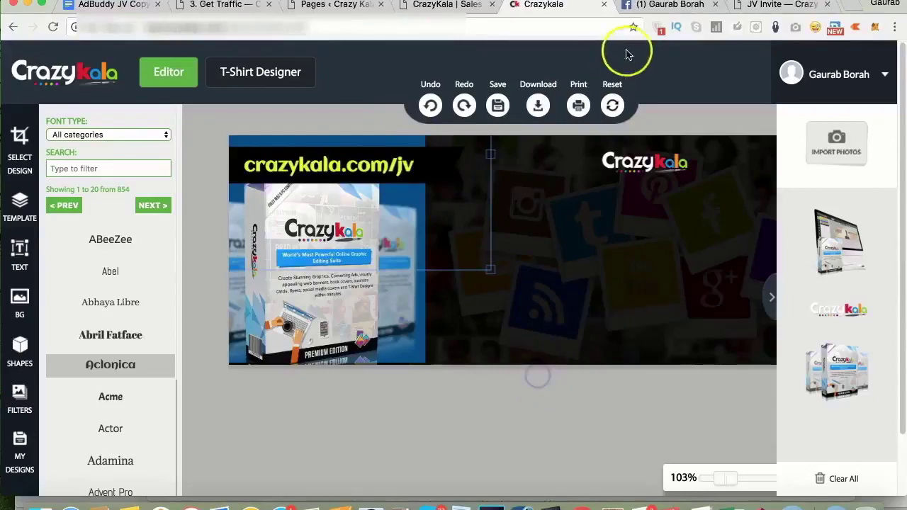
# - Check the reference Facebook cover, and copy the "World's Best Graphic Designing Suite … In Minutes!" headline from the JV Invite page
pyautogui.click(660, 7)
pyautogui.moveTo(428, 221)
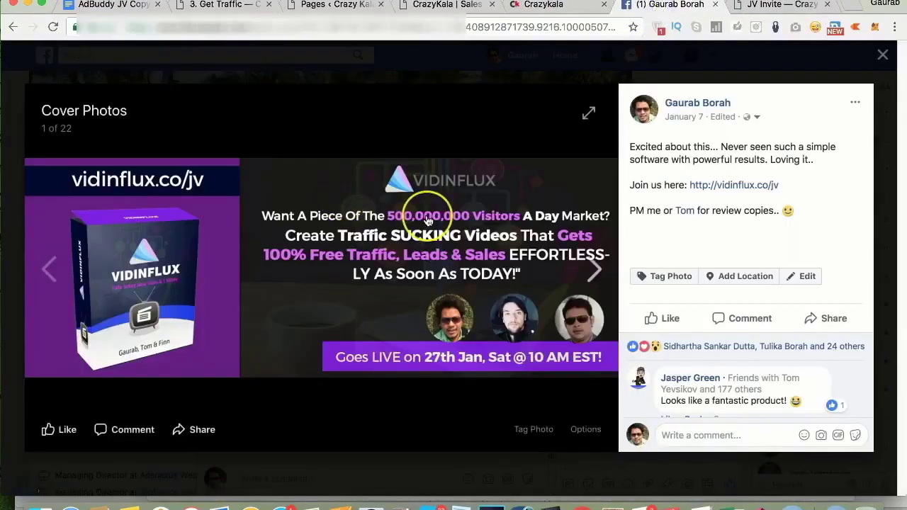
pyautogui.click(551, 6)
pyautogui.click(777, 5)
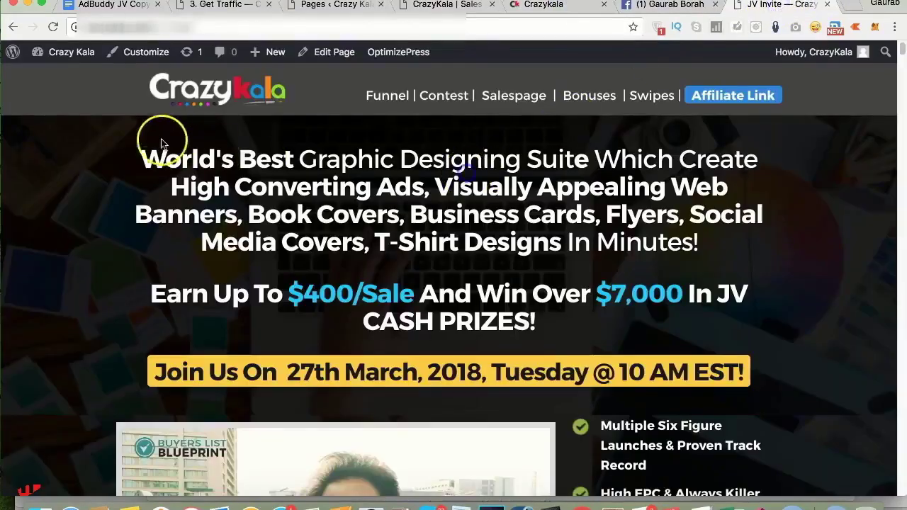
pyautogui.moveTo(139, 153); pyautogui.dragTo(731, 239)
pyautogui.rightClick(540, 177)
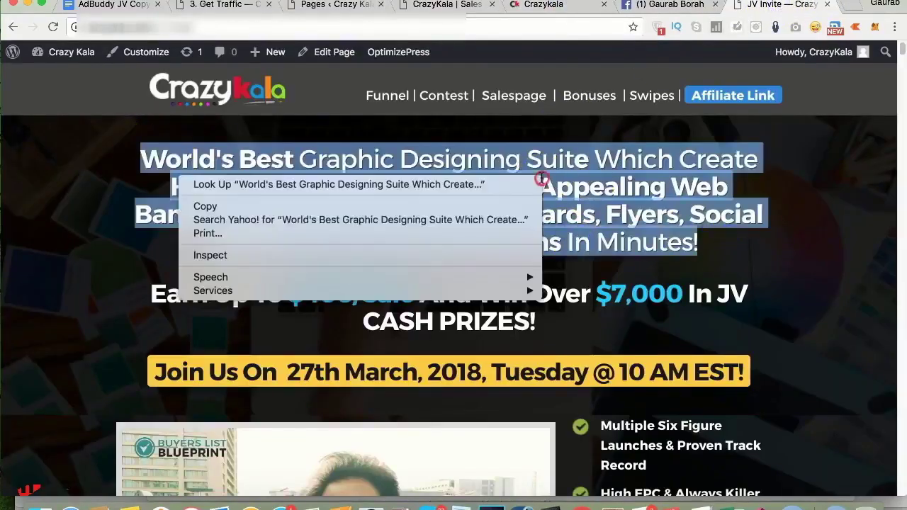
pyautogui.click(283, 205)
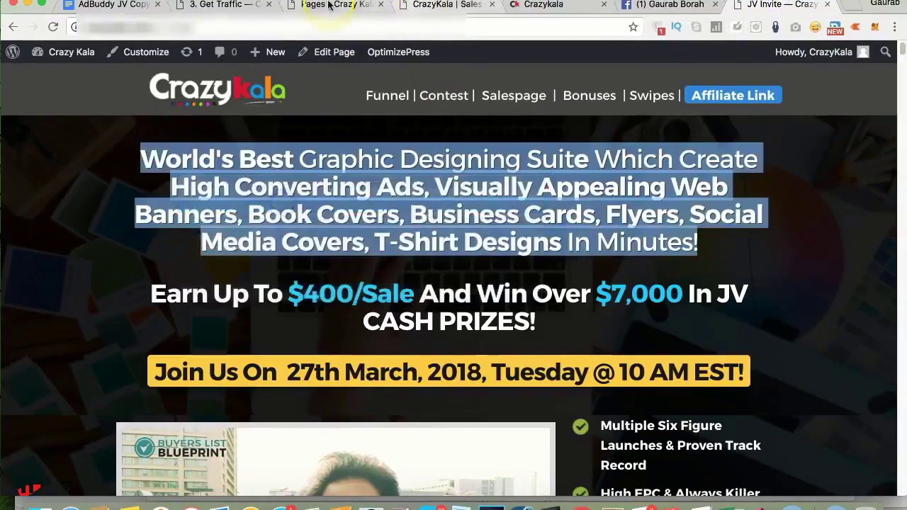
# - Return to the Crazykala editor and add a headline text in the Alegreya Sans font to the cover
pyautogui.click(546, 5)
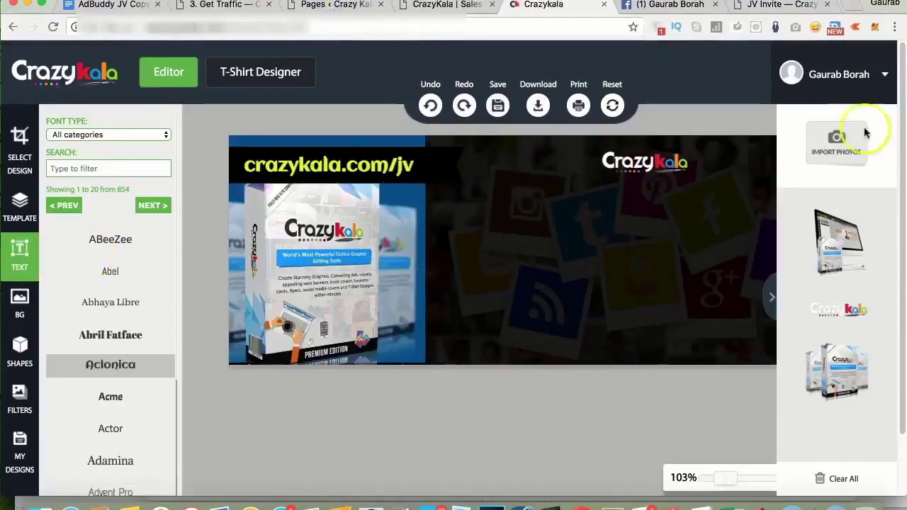
pyautogui.click(776, 296)
pyautogui.scroll(-1, 99, 312)
pyautogui.scroll(-5, 89, 324)
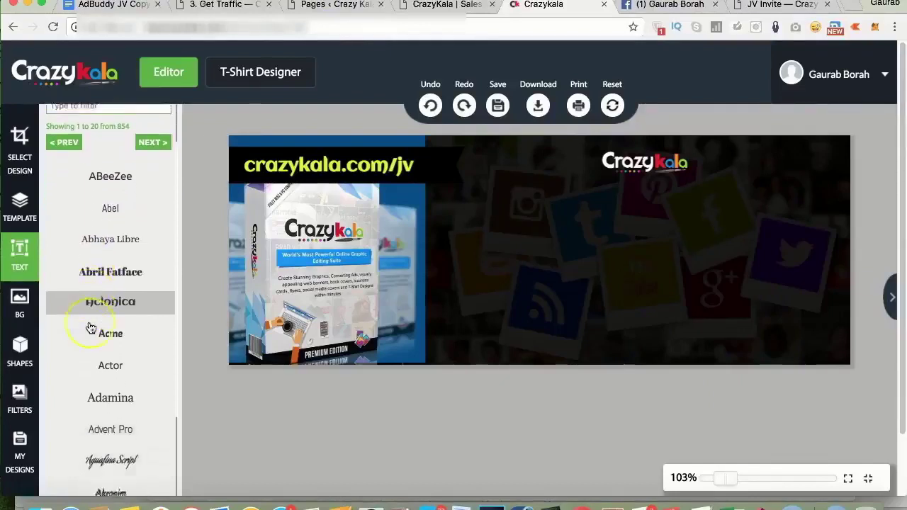
pyautogui.scroll(-6, 90, 327)
pyautogui.scroll(-1, 91, 327)
pyautogui.click(110, 428)
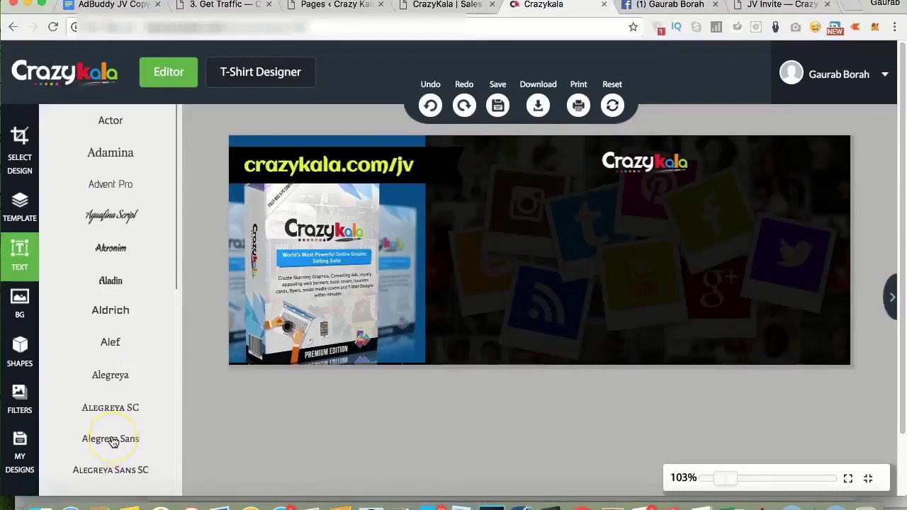
pyautogui.click(546, 247)
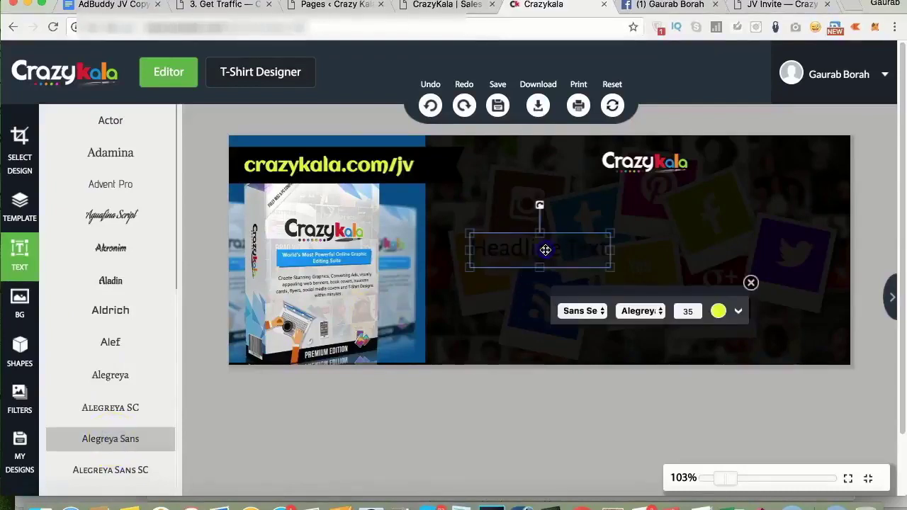
# - Colour the new headline text white and replace its wording with the copied "World's Best Graphic Designing Suite" headline
pyautogui.click(718, 312)
pyautogui.click(720, 333)
pyautogui.click(548, 257)
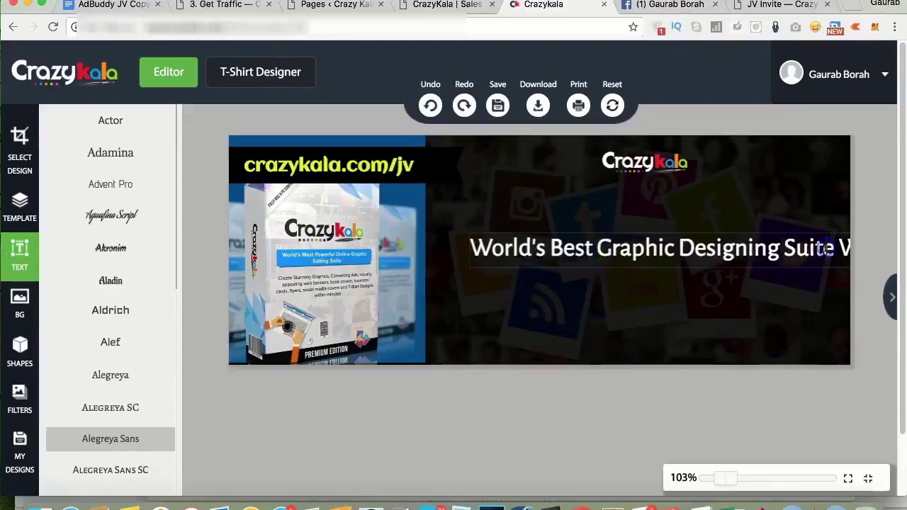
# - Set the "World's Best" headline's font size to 22
pyautogui.click(785, 256)
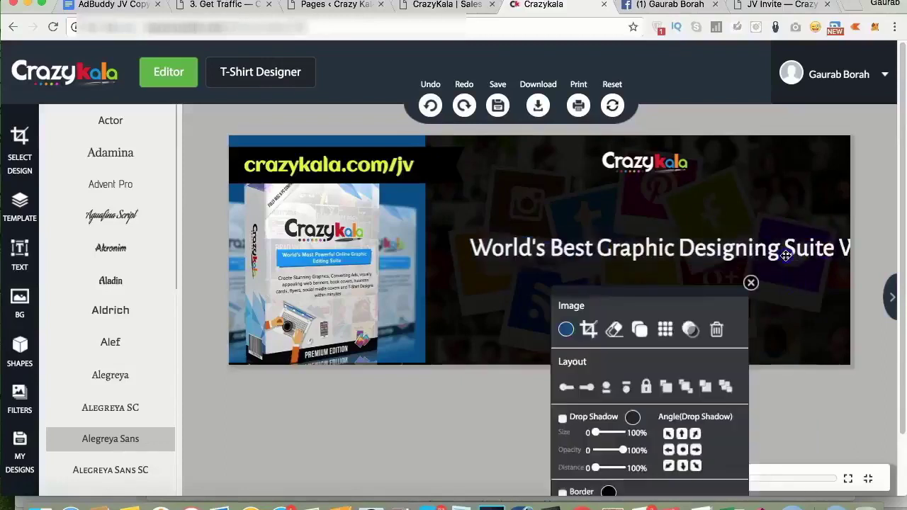
pyautogui.press('super+a')
pyautogui.click(702, 328)
pyautogui.click(701, 246)
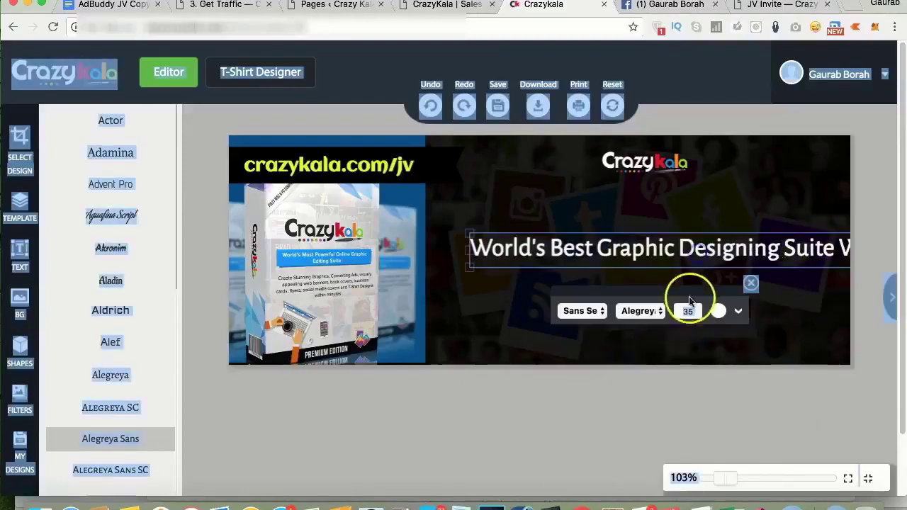
pyautogui.doubleClick(692, 309)
pyautogui.write('18')
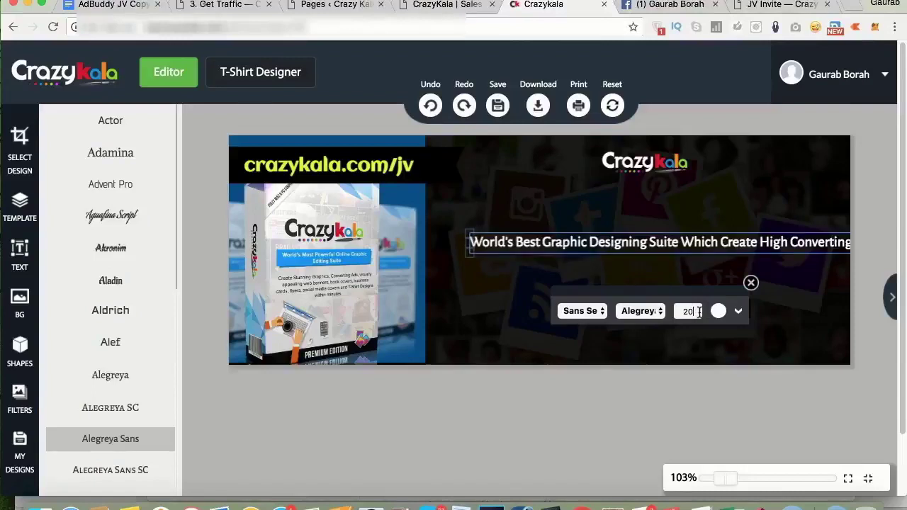
pyautogui.press('BackSpace')
pyautogui.write('2')
# - Break the headline into three lines after "High" and "Book Covers", and move it up beneath the logo
pyautogui.click(821, 244)
pyautogui.press('Return')
pyautogui.moveTo(729, 242); pyautogui.dragTo(705, 208)
pyautogui.click(832, 227)
pyautogui.click(833, 229)
pyautogui.press('Return')
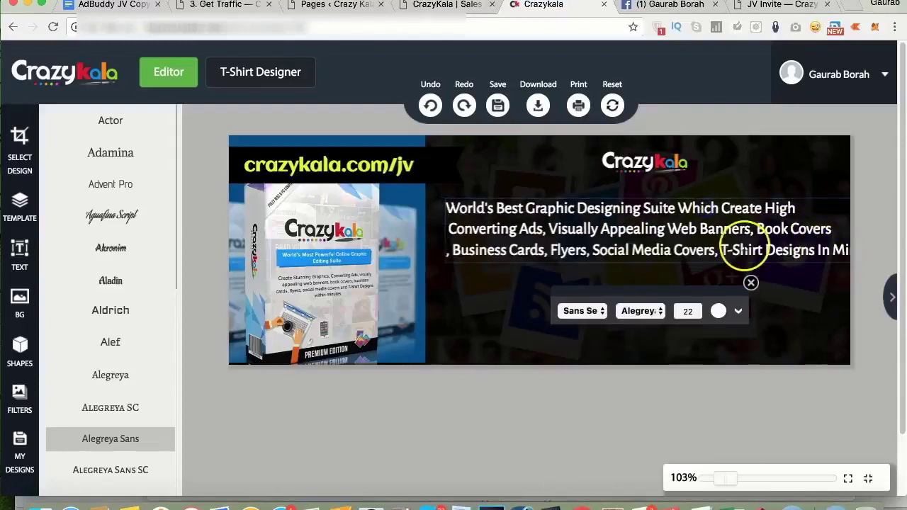
# - Set the headline's font size to 20 and re-break its lines after "Converting" and "Business Cards,"
pyautogui.press('super+a')
pyautogui.write('20')
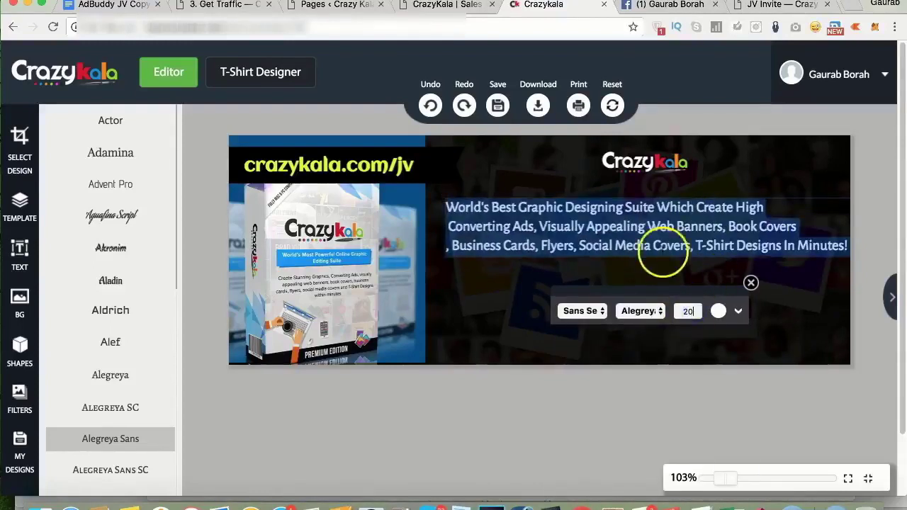
pyautogui.click(438, 224)
pyautogui.press('BackSpace')
pyautogui.press('BackSpace')
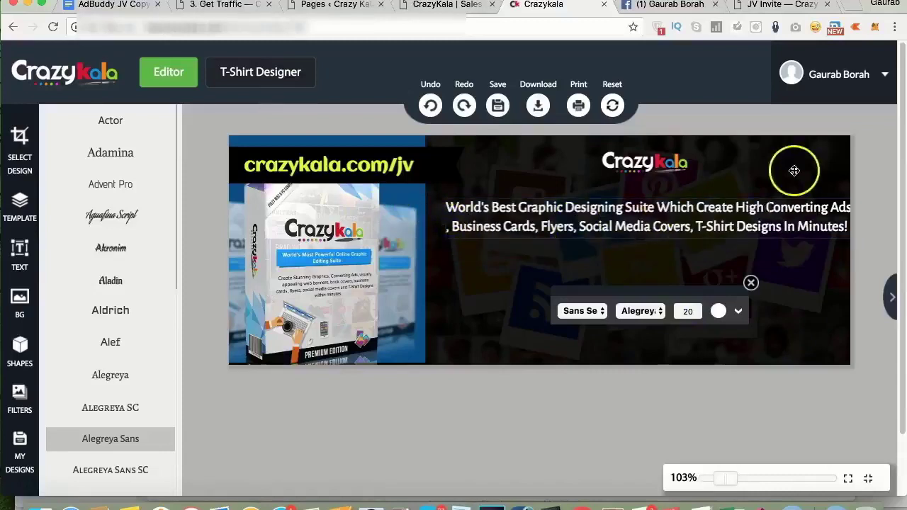
pyautogui.hotkey('ctrl', 'v')
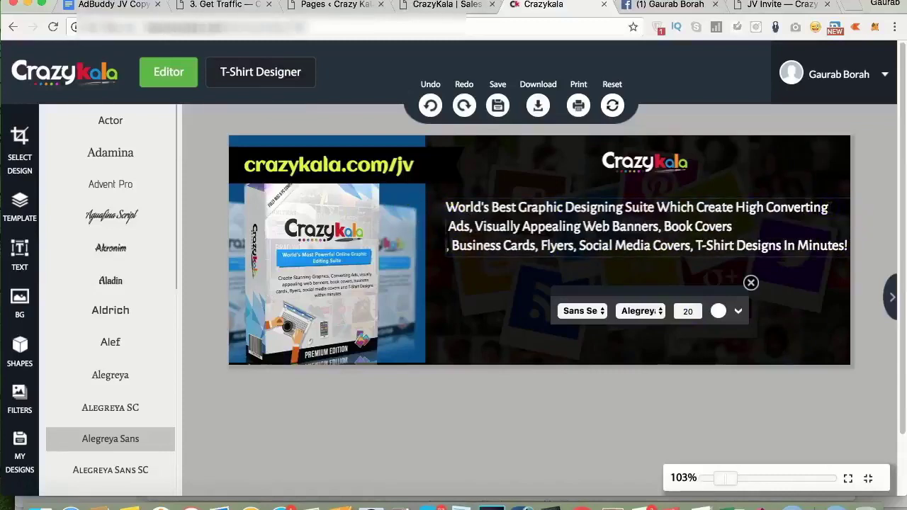
pyautogui.press('BackSpace')
pyautogui.moveTo(825, 229); pyautogui.dragTo(828, 227)
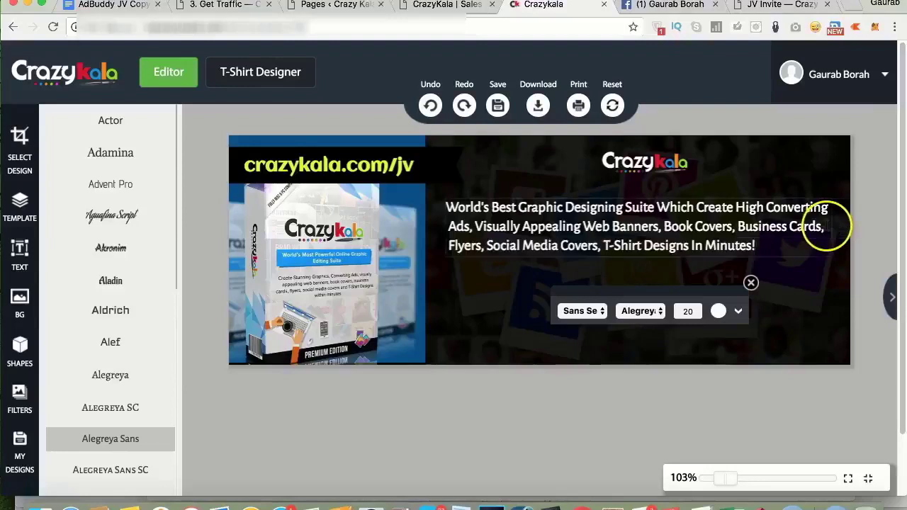
# - Centre-align the three headline lines and nudge the text block slightly up toward the logo
pyautogui.press('super+a')
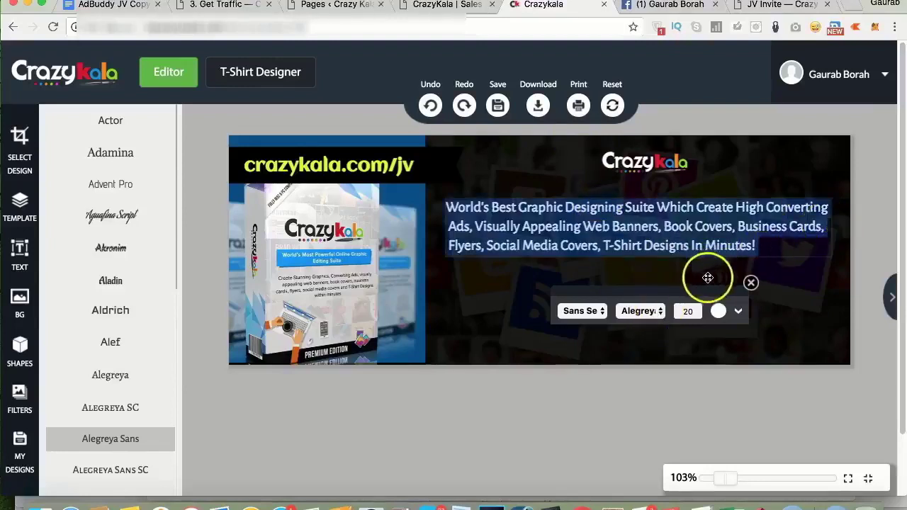
pyautogui.click(739, 311)
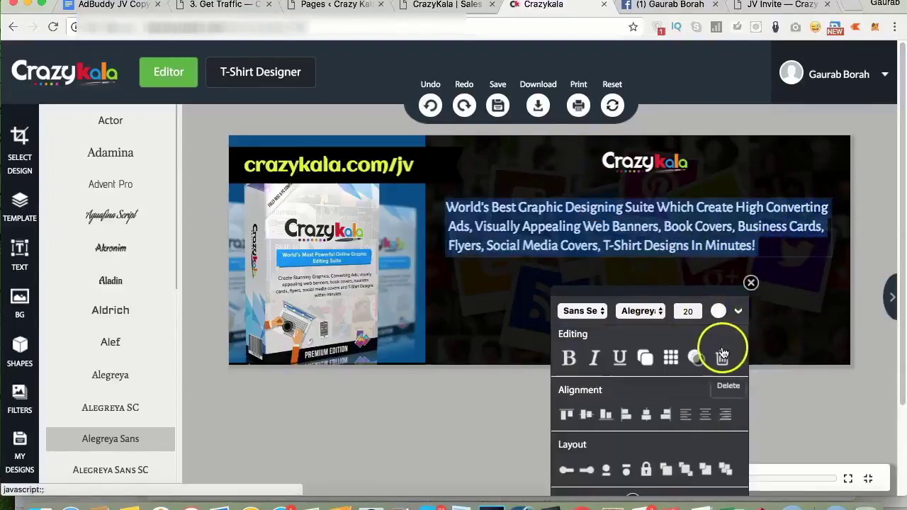
pyautogui.scroll(-1, 626, 357)
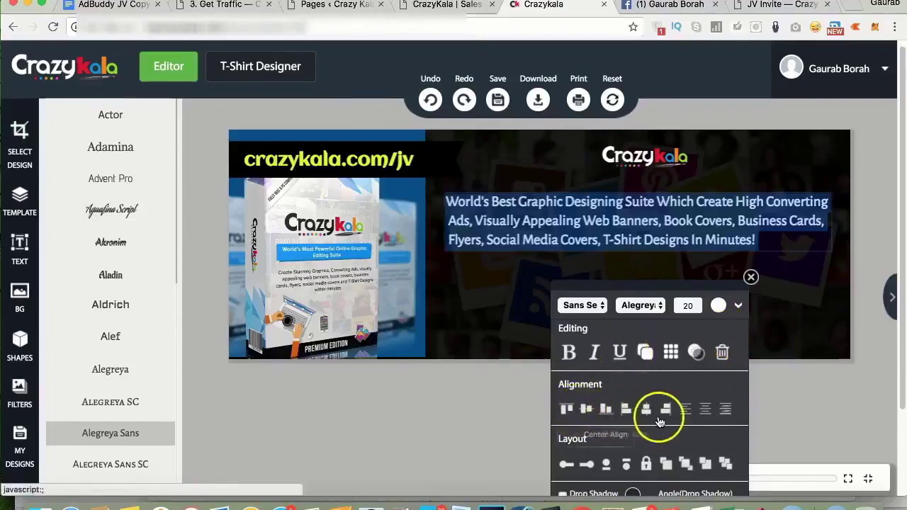
pyautogui.click(705, 411)
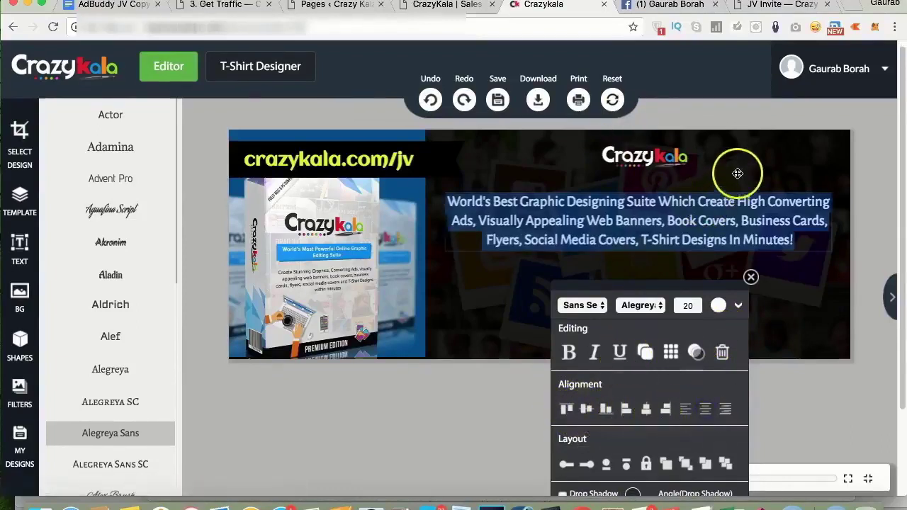
pyautogui.click(742, 166)
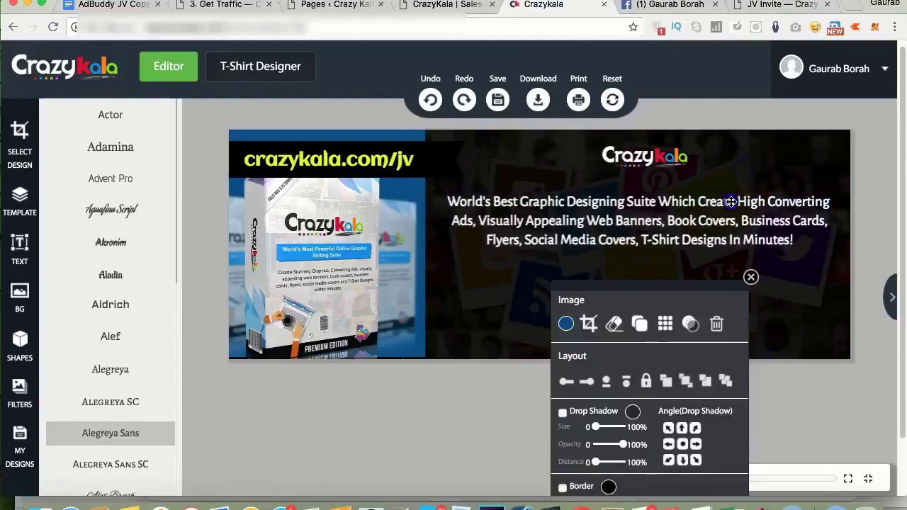
pyautogui.moveTo(732, 201); pyautogui.dragTo(734, 197)
pyautogui.click(800, 248)
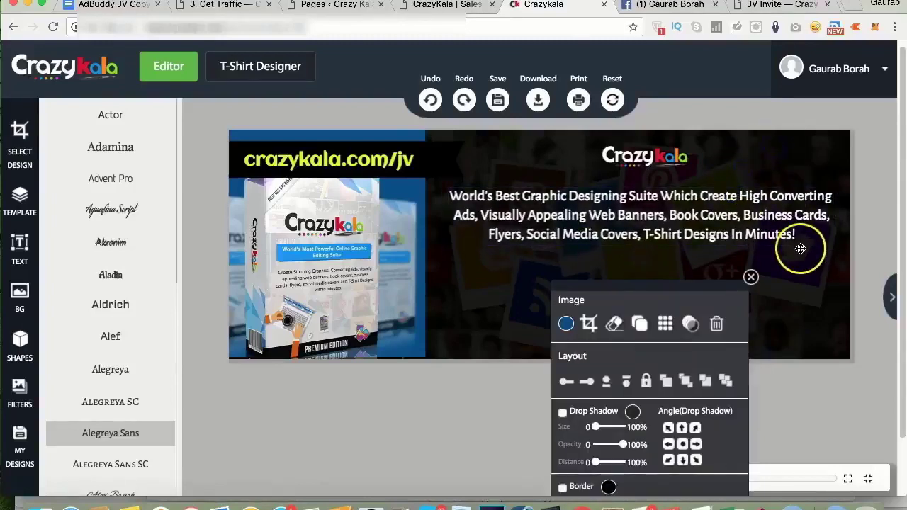
# - Zoom the canvas out to 83% and compare the layout with the reference Facebook cover photo
pyautogui.scroll(-2, 801, 249)
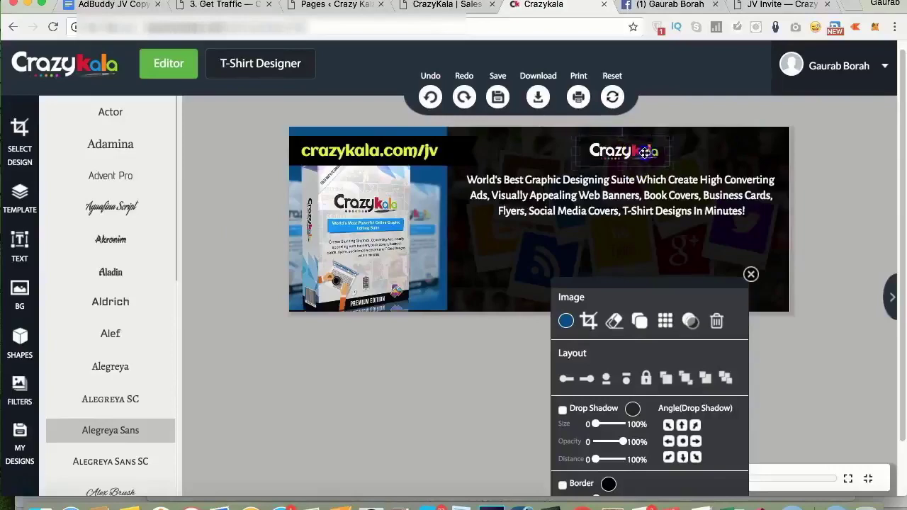
pyautogui.click(702, 151)
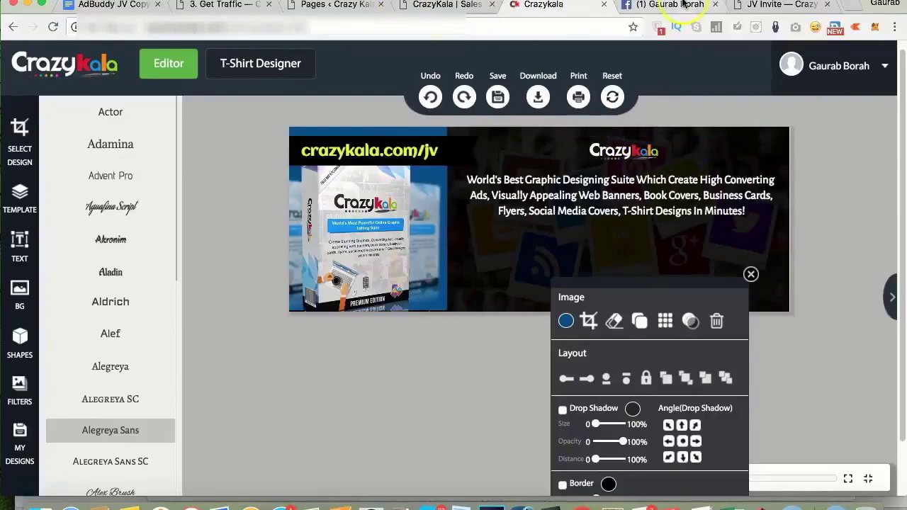
pyautogui.click(683, 4)
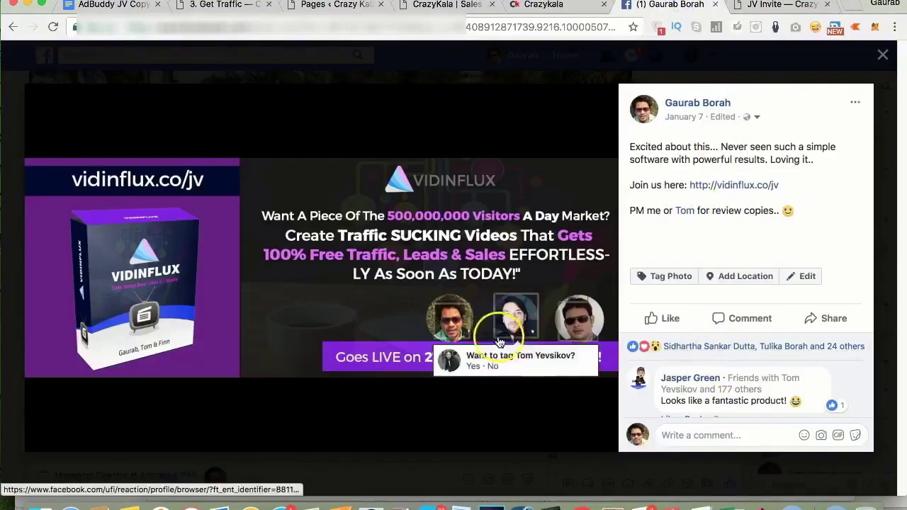
pyautogui.click(569, 10)
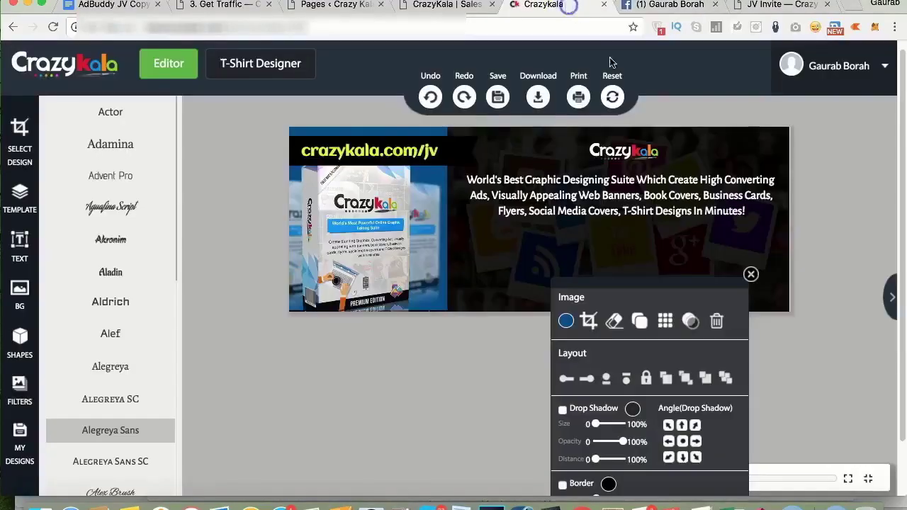
# - Try font size 22 for the three-line headline, reduce it slightly, and centre the block beneath the logo
pyautogui.click(643, 196)
pyautogui.doubleClick(690, 302)
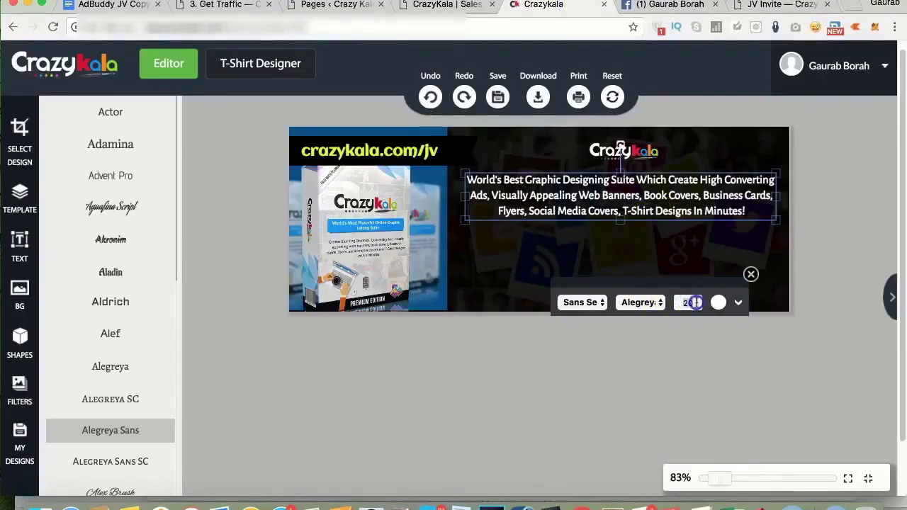
pyautogui.write('22')
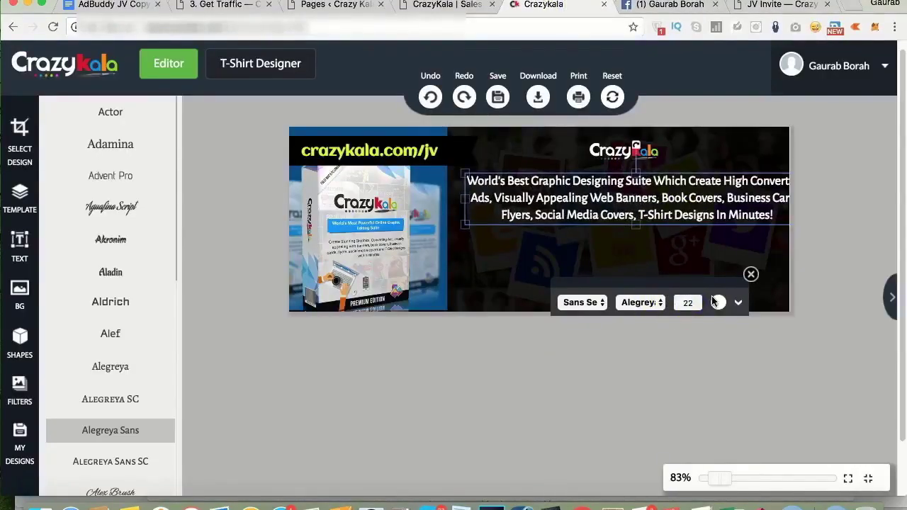
pyautogui.click(660, 226)
pyautogui.moveTo(655, 218); pyautogui.dragTo(639, 219)
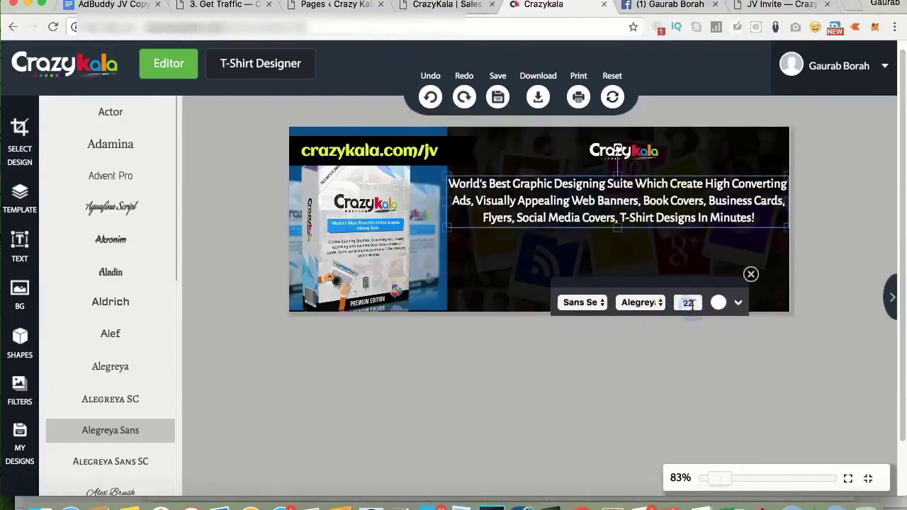
pyautogui.click(693, 304)
pyautogui.click(707, 168)
pyautogui.moveTo(665, 198); pyautogui.dragTo(672, 195)
pyautogui.click(659, 246)
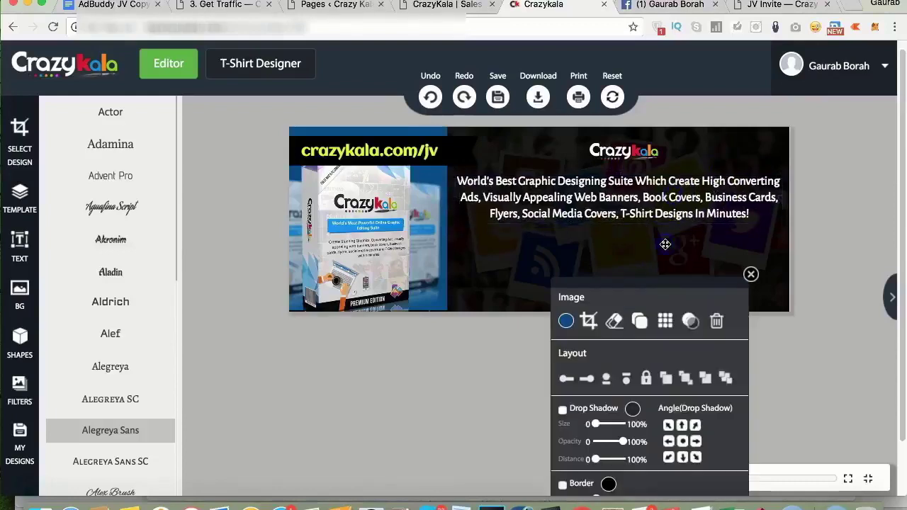
# - Duplicate the black ribbon behind the JV link and place the copy below the headline near the cover's lower edge
pyautogui.click(452, 224)
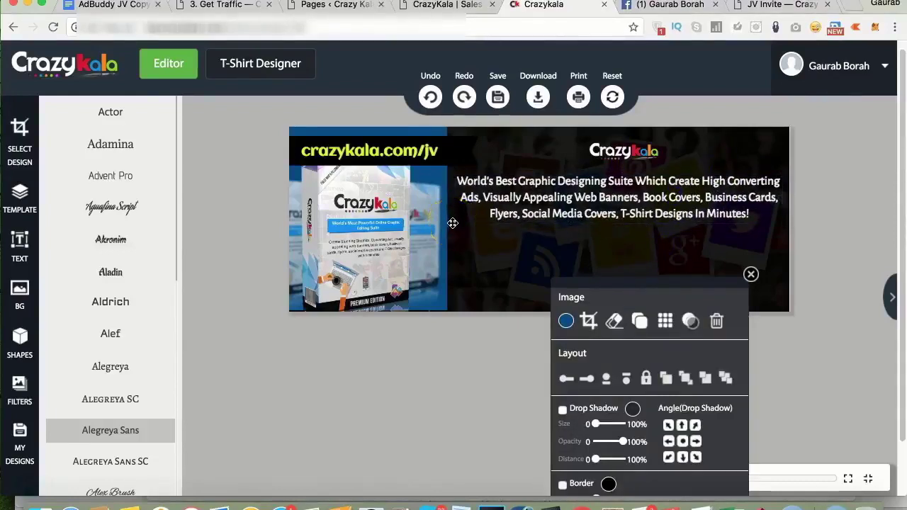
pyautogui.click(438, 143)
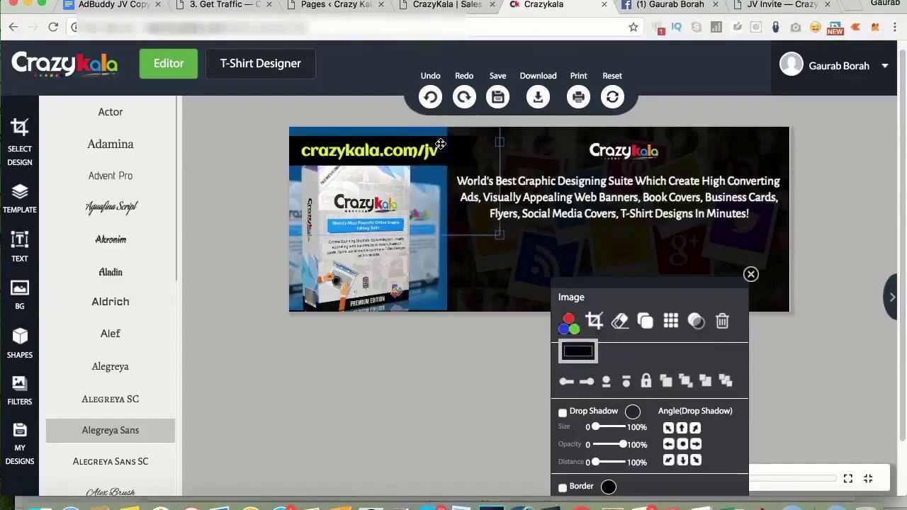
pyautogui.moveTo(462, 133); pyautogui.dragTo(461, 153)
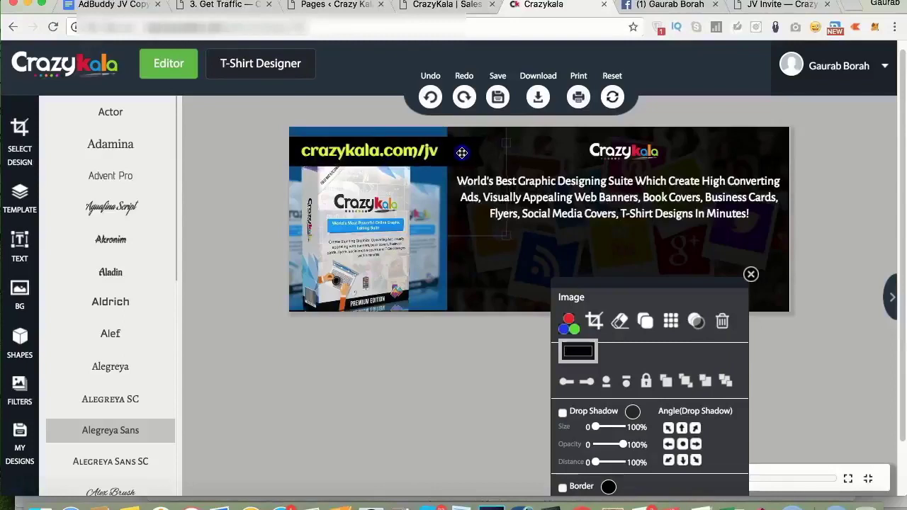
pyautogui.click(645, 321)
pyautogui.moveTo(580, 282); pyautogui.dragTo(784, 275)
pyautogui.click(534, 280)
pyautogui.moveTo(533, 281); pyautogui.dragTo(604, 272)
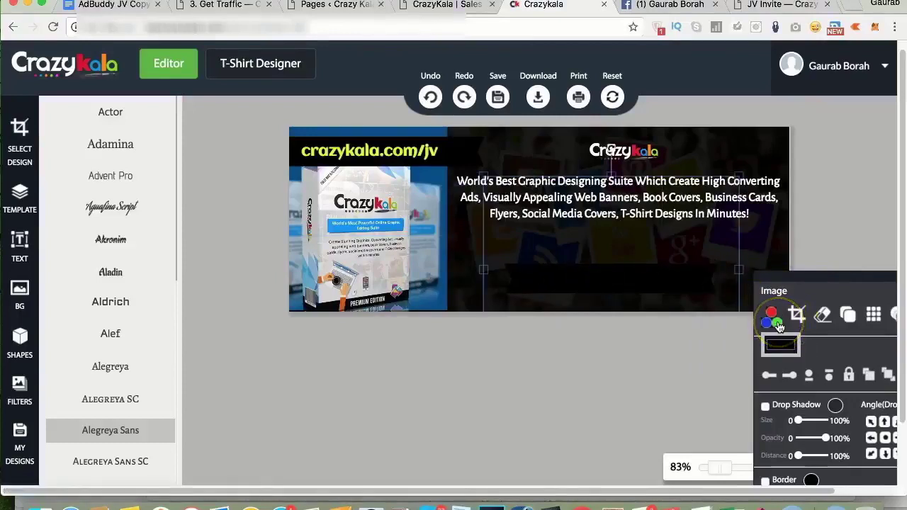
# - Recolour the copied ribbon with the blue sampled from the side panel and brighten it slightly
pyautogui.click(778, 344)
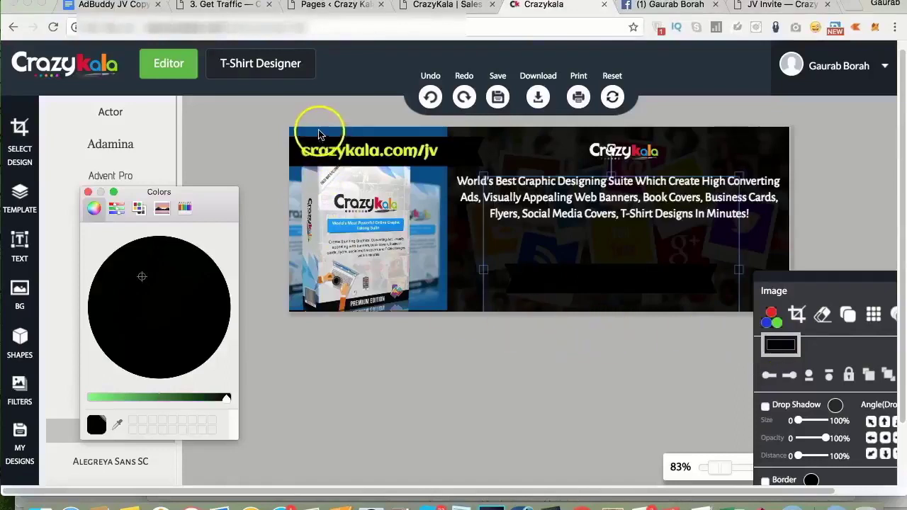
pyautogui.click(118, 426)
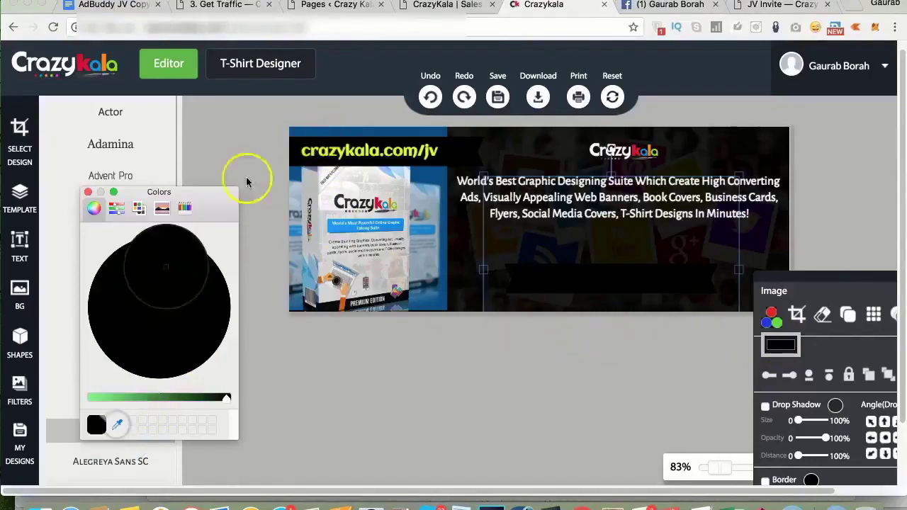
pyautogui.click(388, 133)
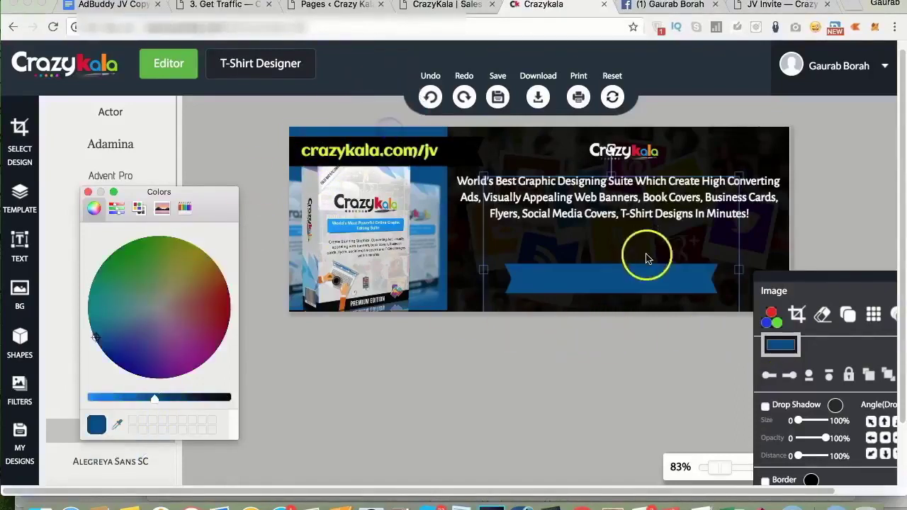
pyautogui.click(97, 343)
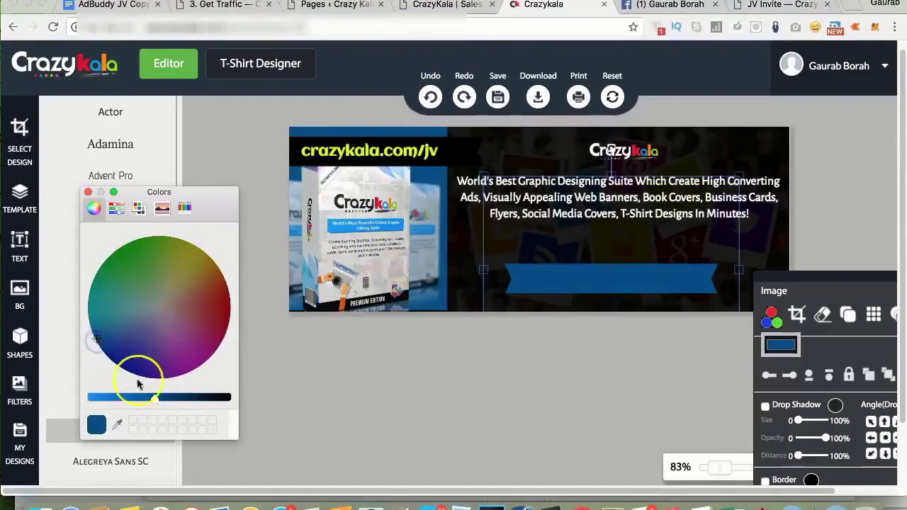
pyautogui.moveTo(150, 397); pyautogui.dragTo(145, 396)
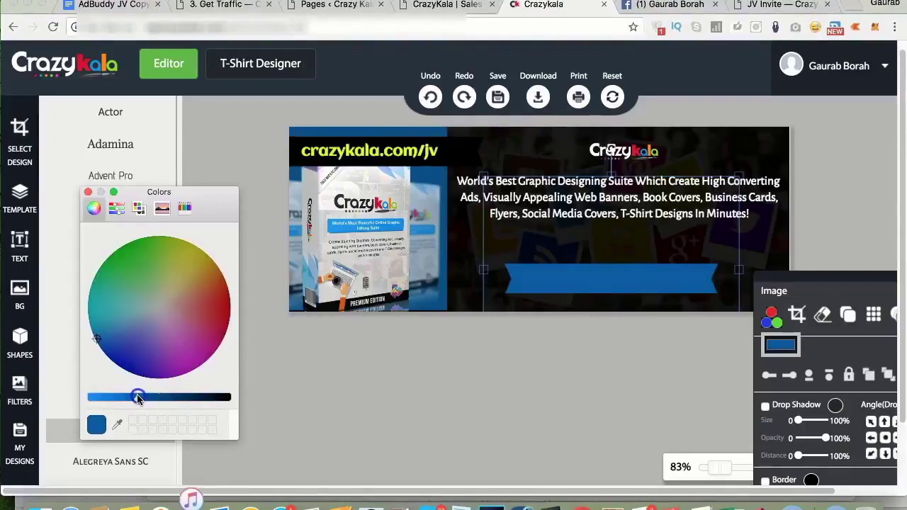
# - Widen the blue ribbon to about the headline's width and centre it beneath the headline
pyautogui.click(584, 269)
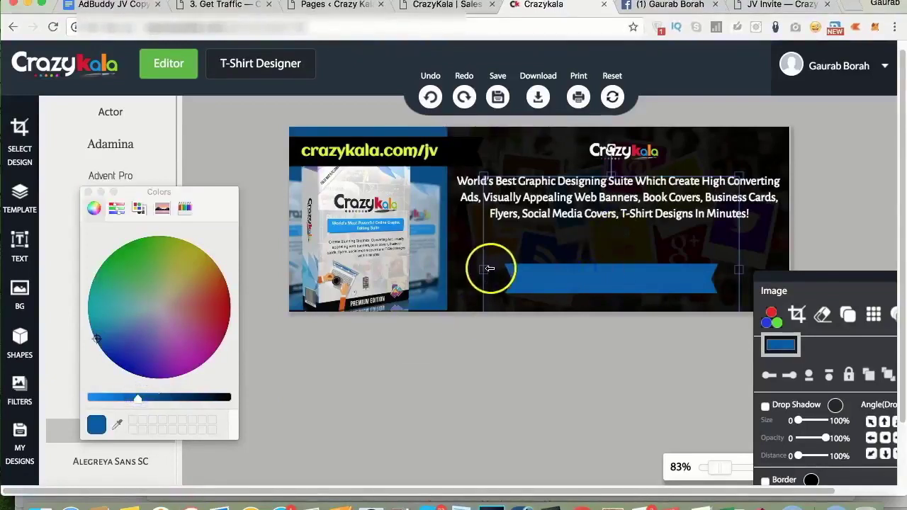
pyautogui.moveTo(490, 270); pyautogui.dragTo(460, 270)
pyautogui.moveTo(740, 269); pyautogui.dragTo(792, 275)
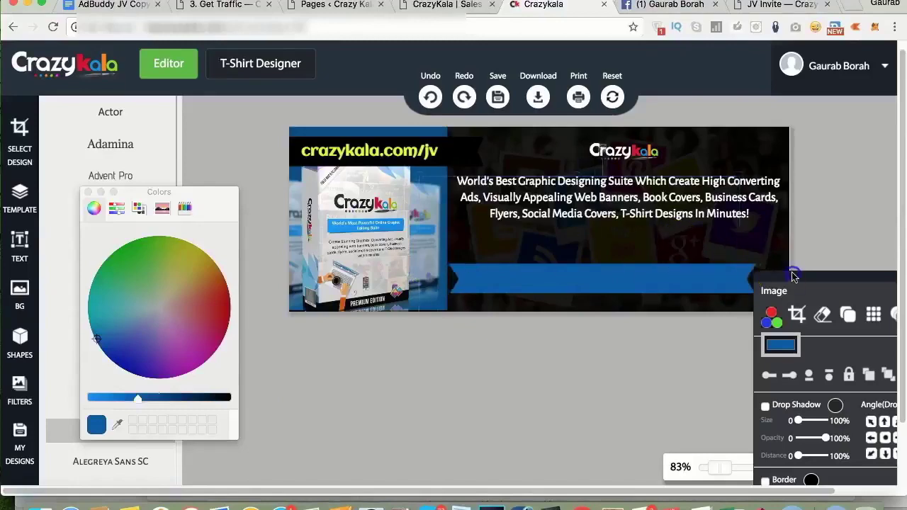
pyautogui.moveTo(628, 271); pyautogui.dragTo(642, 277)
pyautogui.click(300, 288)
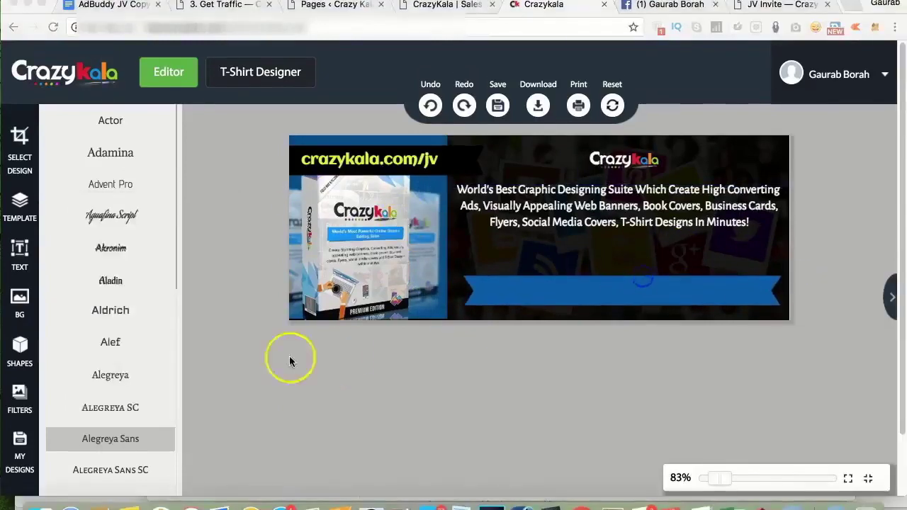
pyautogui.scroll(2, 306, 205)
pyautogui.scroll(-2, 306, 205)
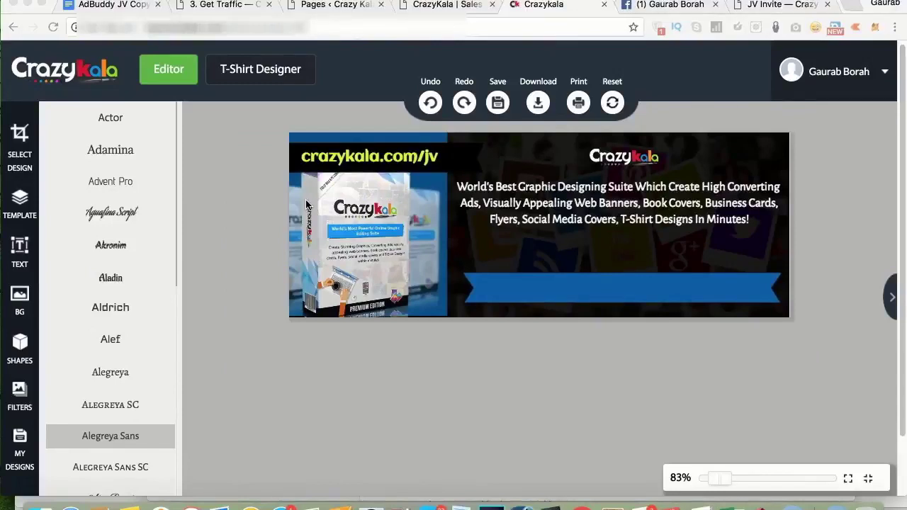
# - Duplicate the "crazykala.com/jv" text and place the copy on the blue ribbon
pyautogui.click(347, 157)
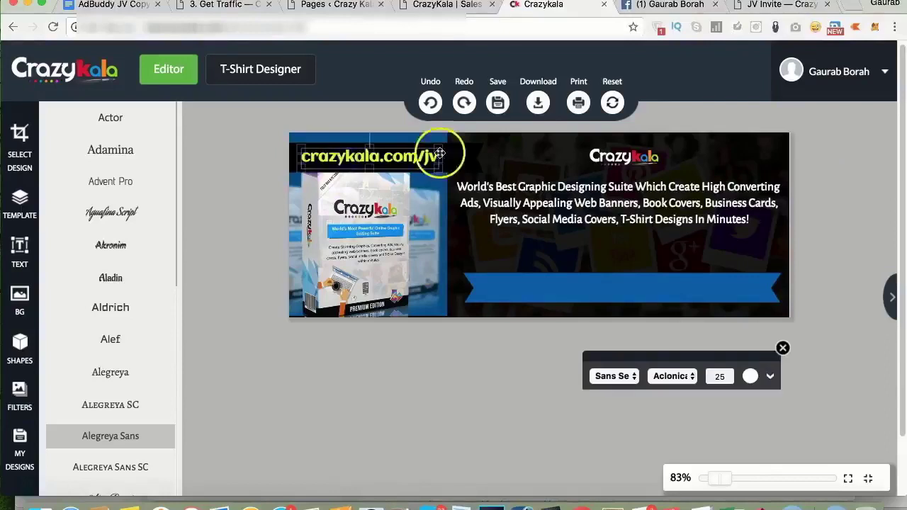
pyautogui.click(772, 377)
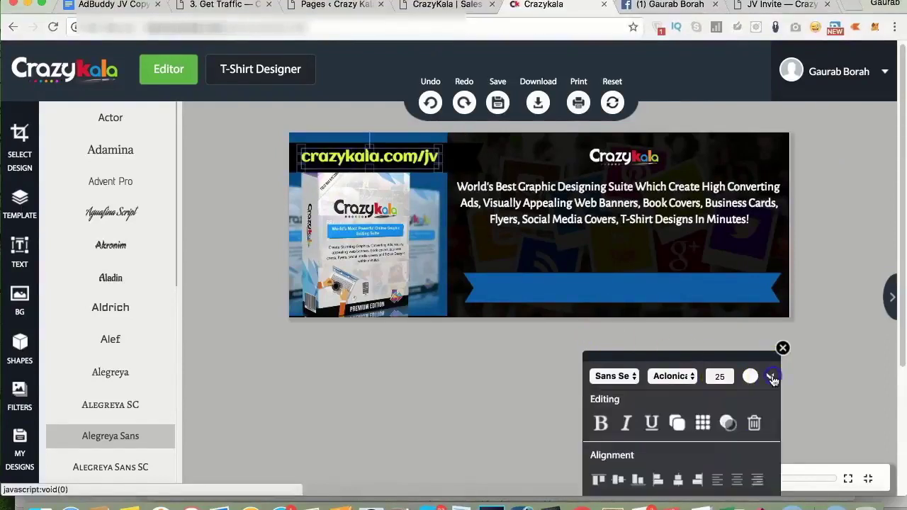
pyautogui.click(676, 423)
pyautogui.click(441, 200)
pyautogui.moveTo(441, 199); pyautogui.dragTo(574, 287)
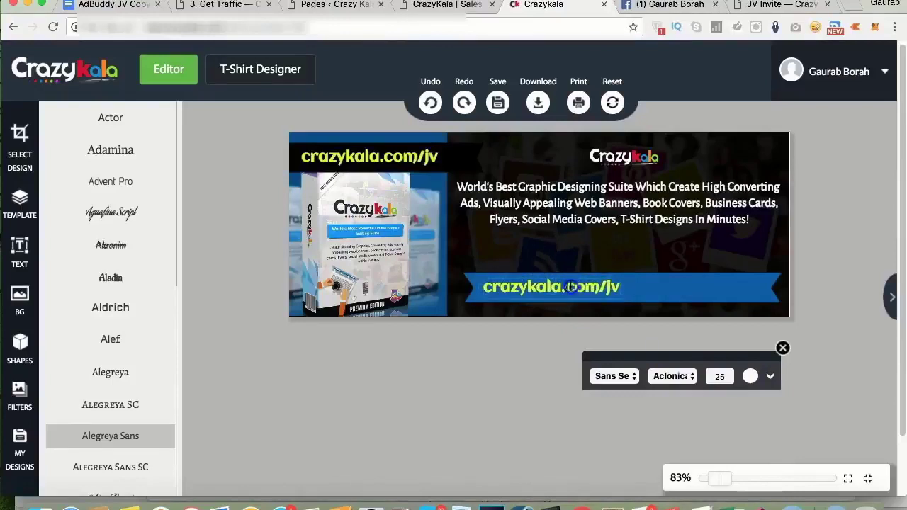
# - Replace the copied text with "We Go LIVE On 27th March, Tue @ 10 AM EST"
pyautogui.tripleClick(575, 286)
pyautogui.write('W')
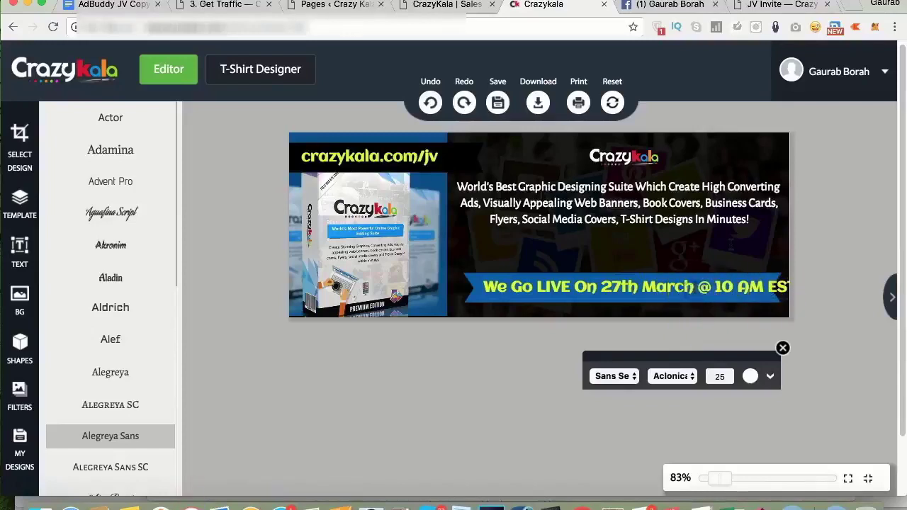
pyautogui.write(', Tue')
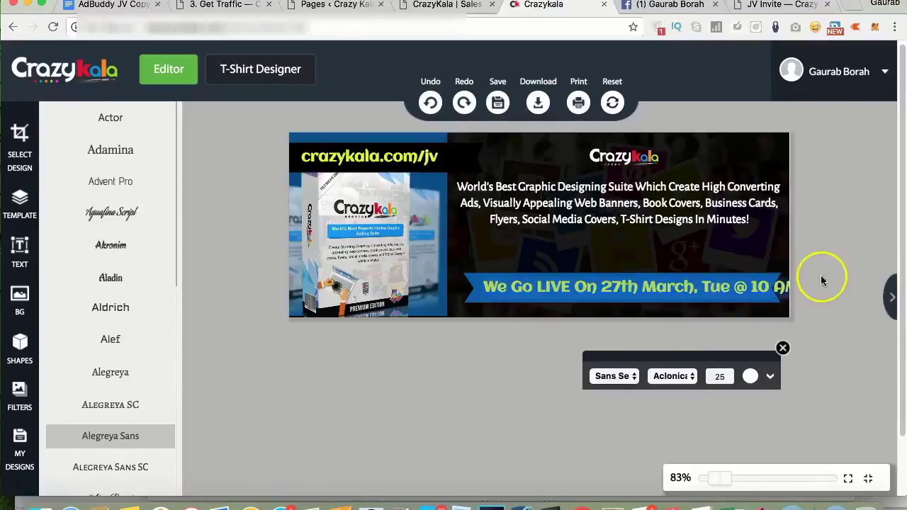
# - Set the launch date text's font size to 20 and centre it vertically on the blue ribbon
pyautogui.click(730, 375)
pyautogui.write('20')
pyautogui.click(637, 298)
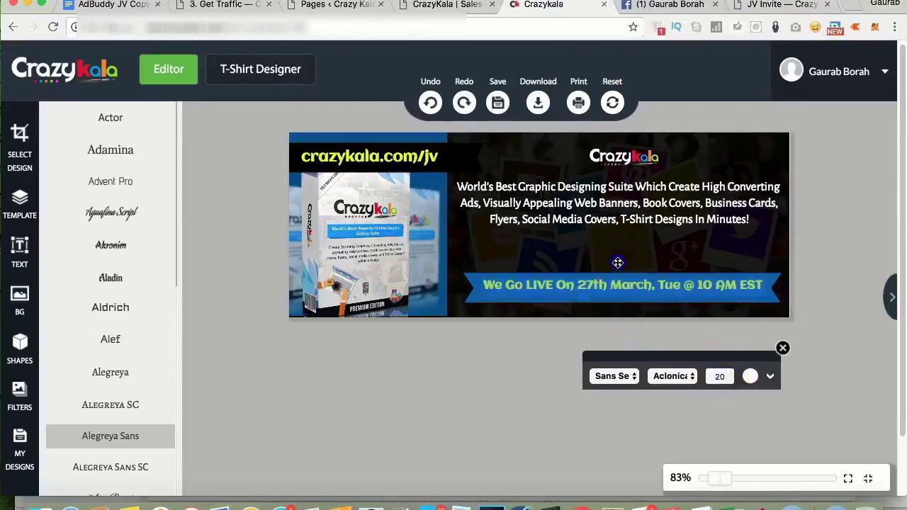
pyautogui.moveTo(626, 286); pyautogui.dragTo(626, 290)
pyautogui.click(632, 320)
# - Check the reference Facebook cover photo and import the circular portrait photo onto the canvas
pyautogui.click(648, 5)
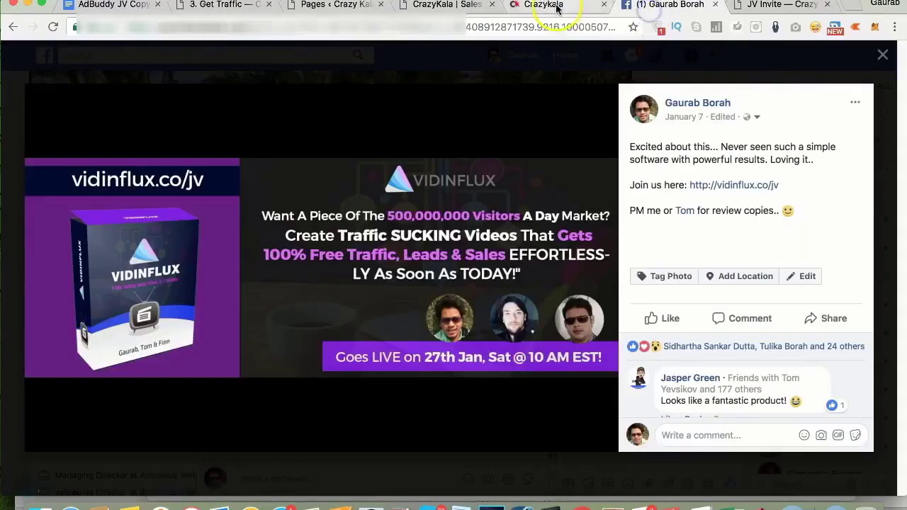
pyautogui.click(557, 6)
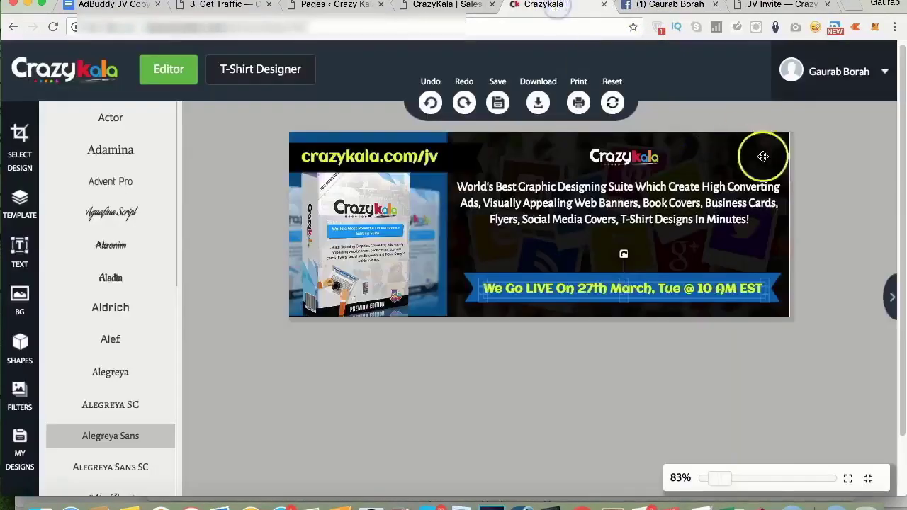
pyautogui.click(892, 296)
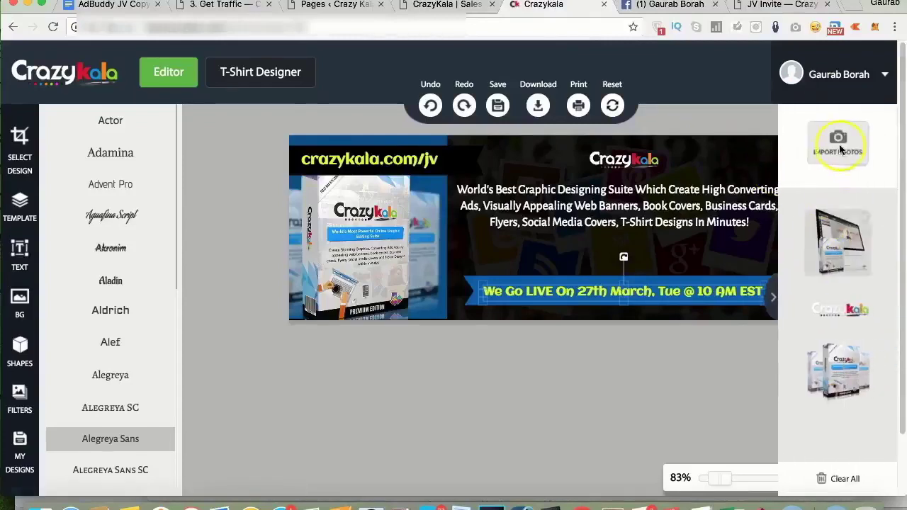
pyautogui.click(838, 140)
pyautogui.click(641, 55)
pyautogui.write('gaurabcir')
pyautogui.write('c')
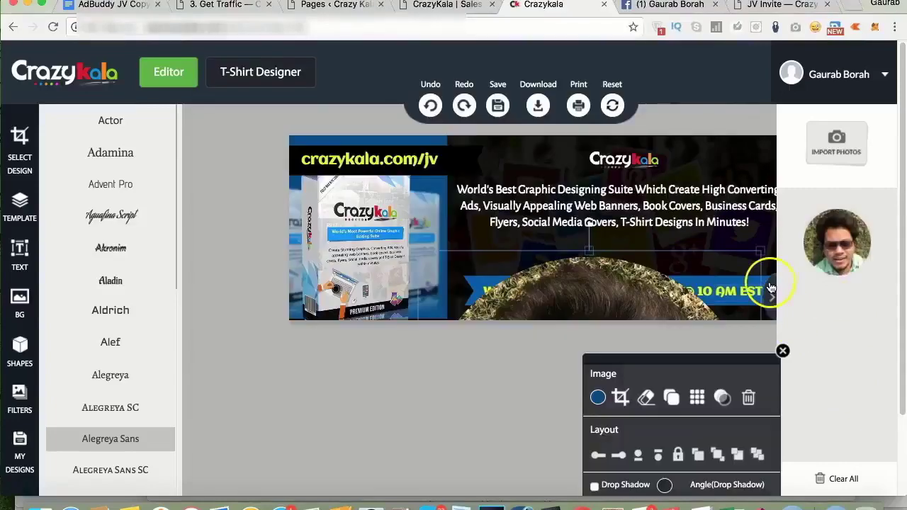
pyautogui.click(771, 296)
pyautogui.moveTo(623, 291); pyautogui.dragTo(624, 251)
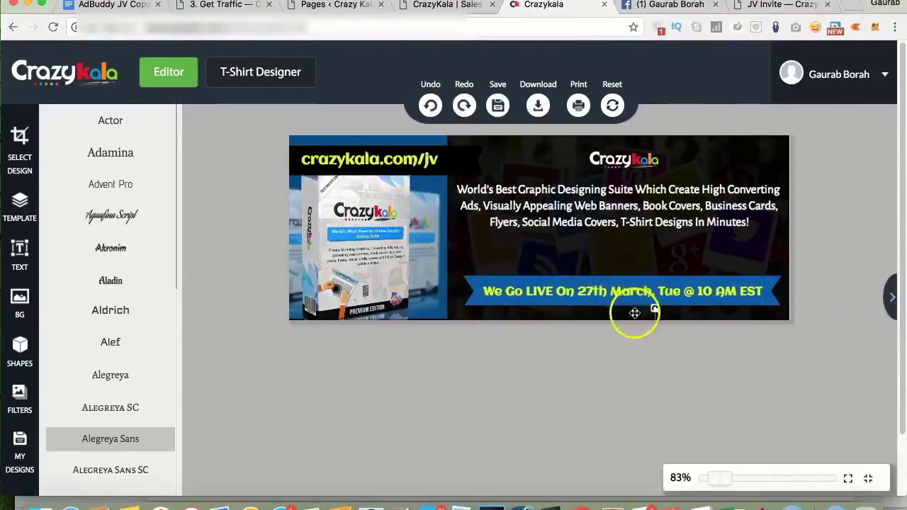
pyautogui.click(633, 311)
pyautogui.click(430, 105)
pyautogui.click(429, 106)
# - Shrink the circular portrait to a small badge and place it just above the blue ribbon's right end
pyautogui.click(607, 192)
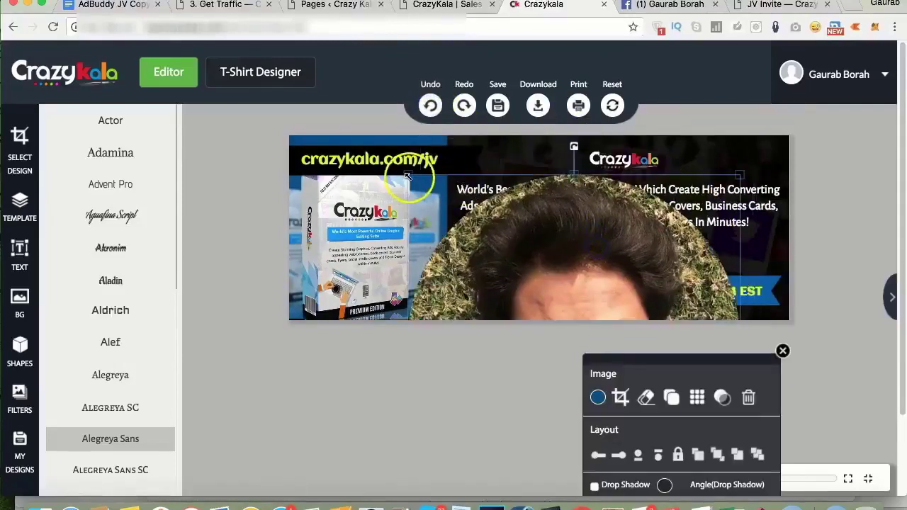
pyautogui.moveTo(499, 208); pyautogui.dragTo(503, 212)
pyautogui.moveTo(583, 255); pyautogui.dragTo(542, 196)
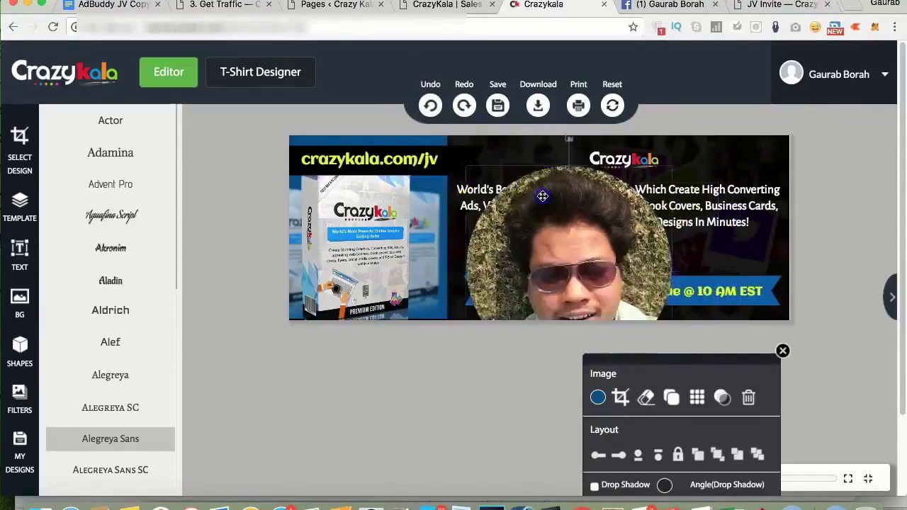
pyautogui.moveTo(461, 168); pyautogui.dragTo(718, 242)
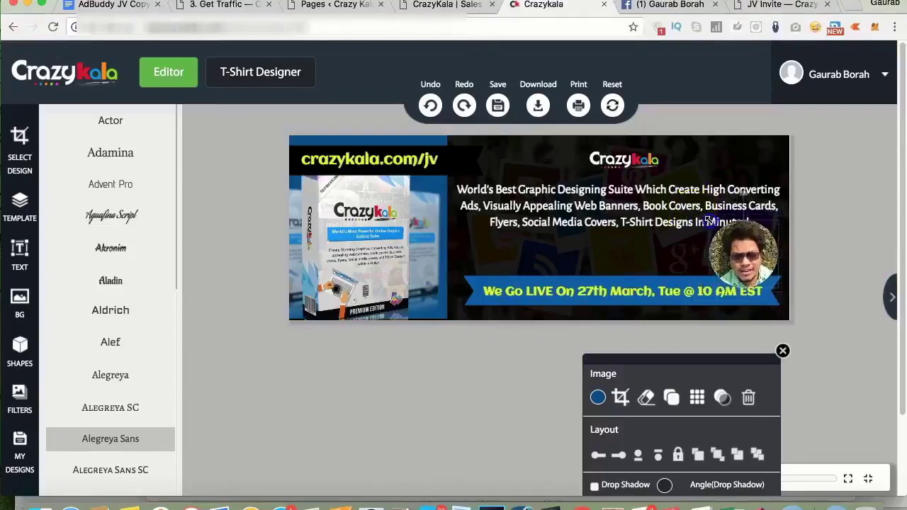
pyautogui.click(640, 208)
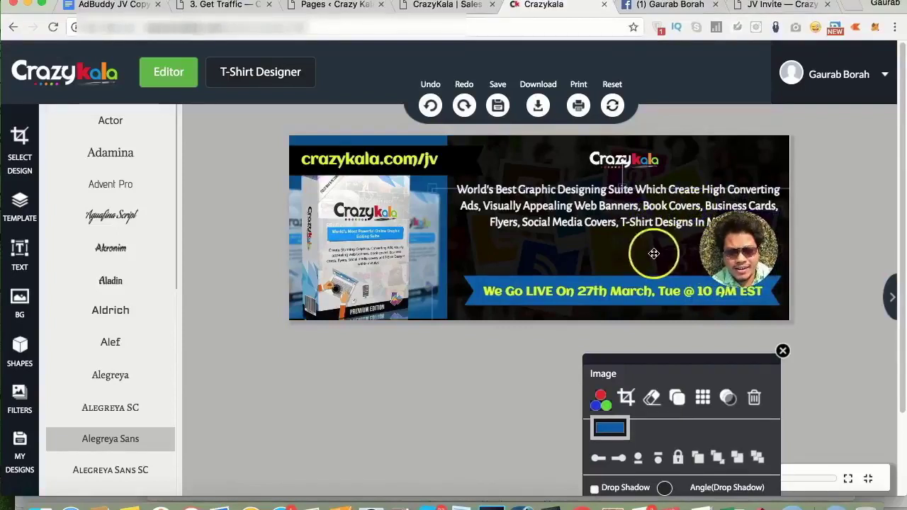
pyautogui.click(739, 251)
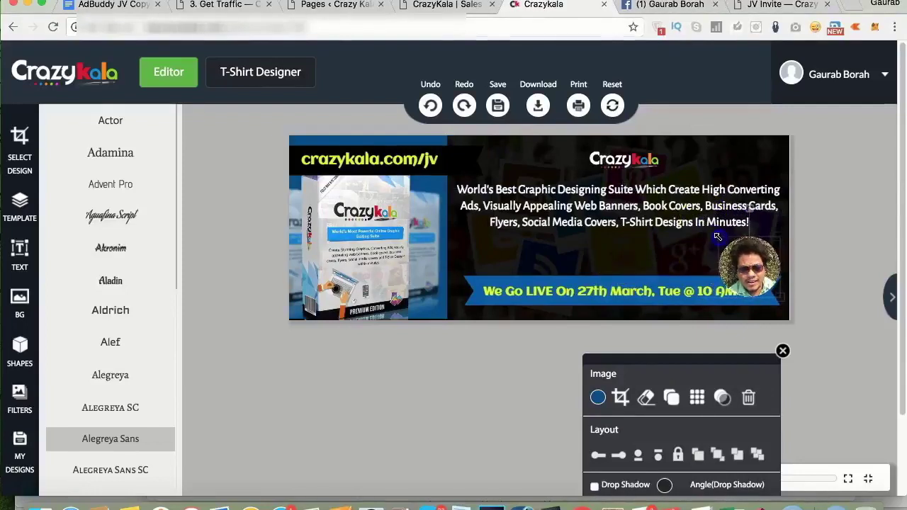
# - Move the launch date text and the blue ribbon slightly down toward the cover's lower edge
pyautogui.click(682, 190)
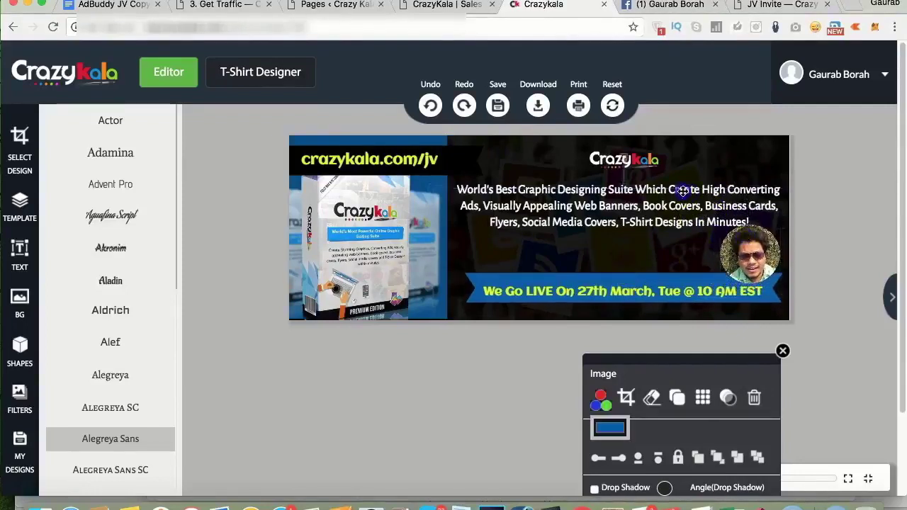
pyautogui.click(678, 303)
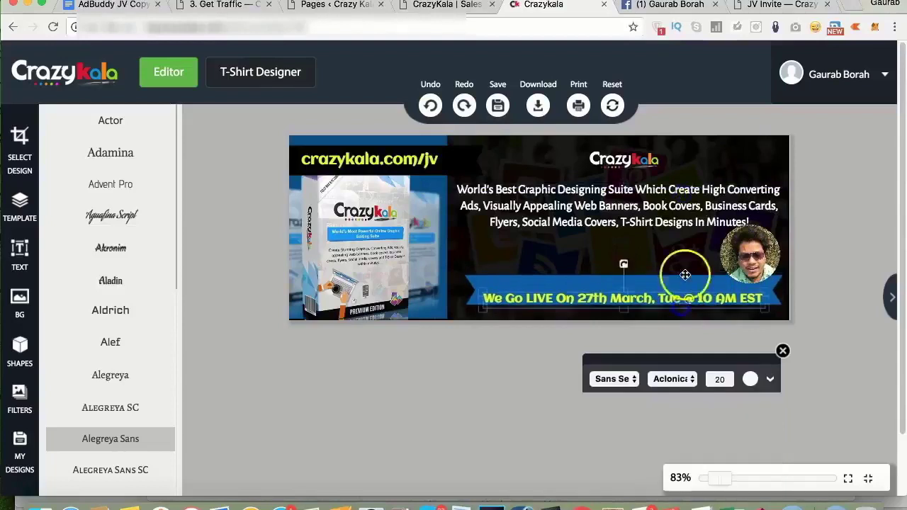
pyautogui.click(617, 278)
pyautogui.moveTo(599, 284); pyautogui.dragTo(601, 291)
# - Nudge the CrazyKala logo and the three-line headline slightly up to leave more space above the portrait
pyautogui.moveTo(647, 159); pyautogui.dragTo(648, 155)
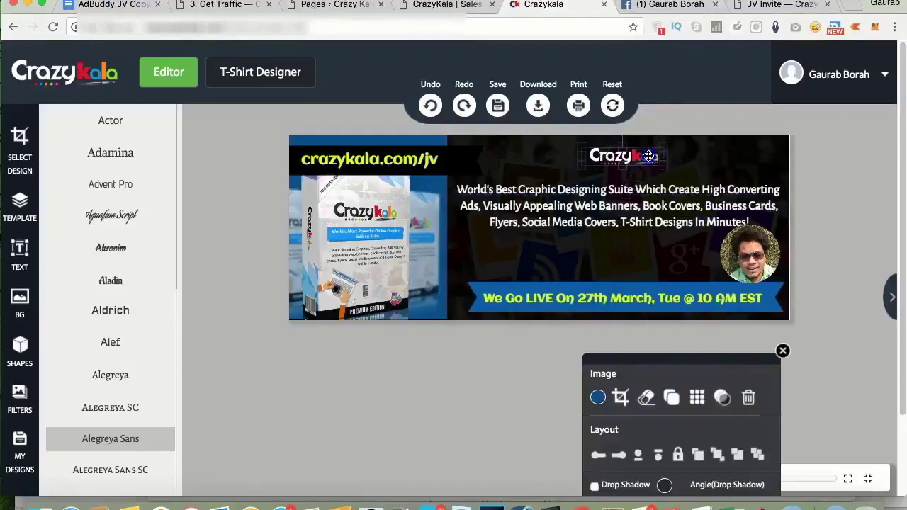
pyautogui.click(667, 184)
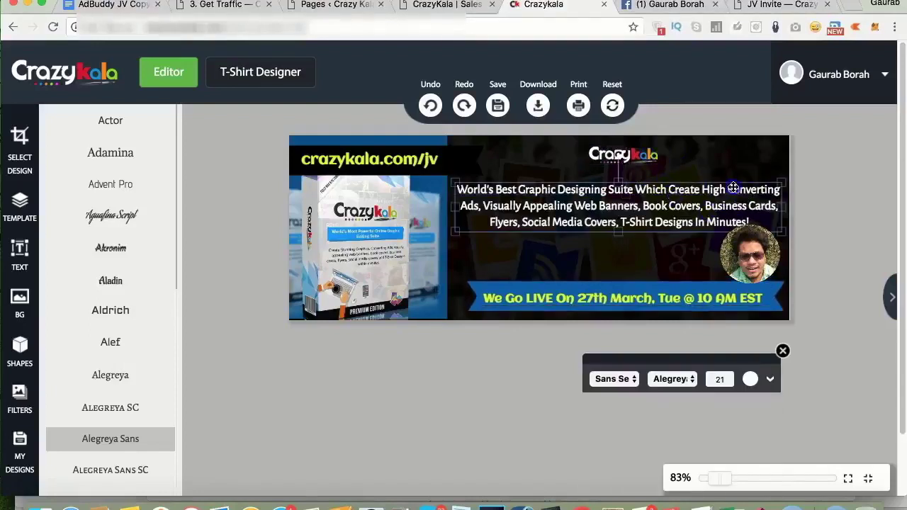
pyautogui.moveTo(731, 196)
pyautogui.mouseDown()
pyautogui.moveTo(730, 188)
pyautogui.moveTo(728, 200)
pyautogui.mouseUp()
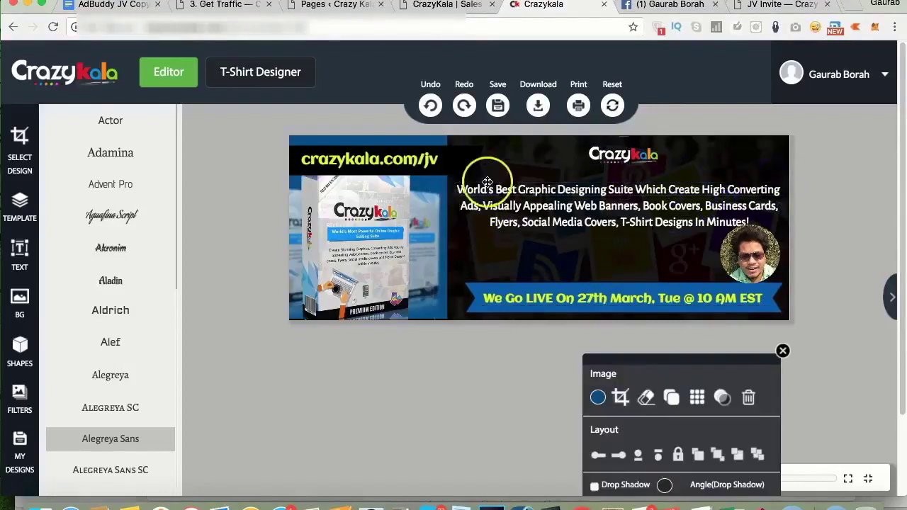
pyautogui.moveTo(479, 187); pyautogui.dragTo(479, 180)
pyautogui.click(522, 234)
pyautogui.scroll(-2, 523, 301)
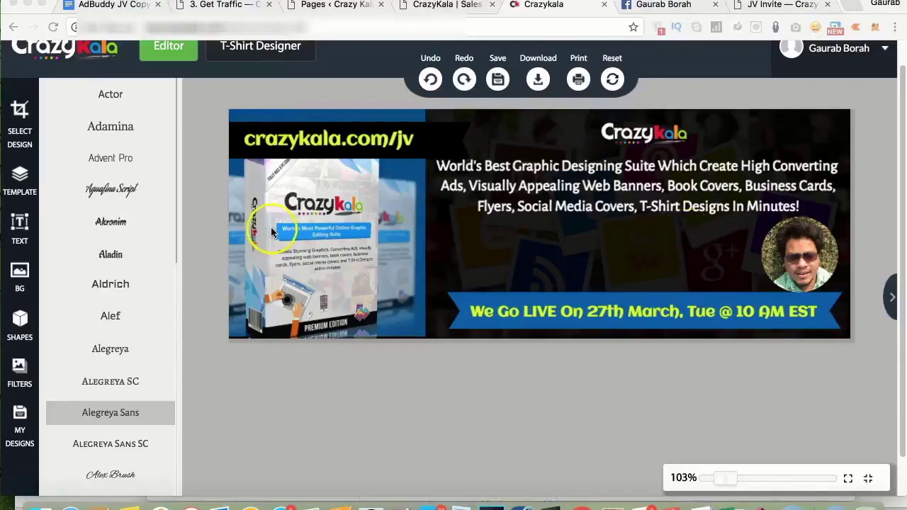
# - Duplicate the crazykala.com/jv text and place the copy below the three-line headline
pyautogui.click(304, 140)
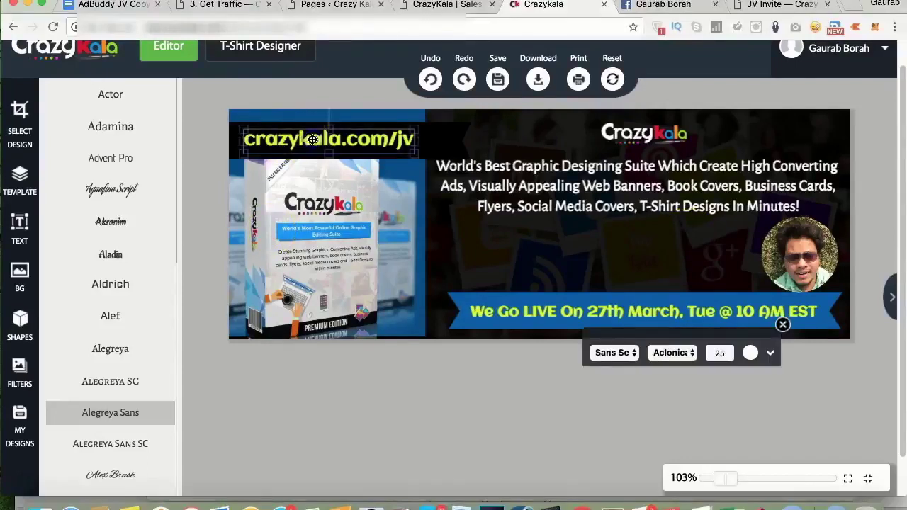
pyautogui.click(769, 357)
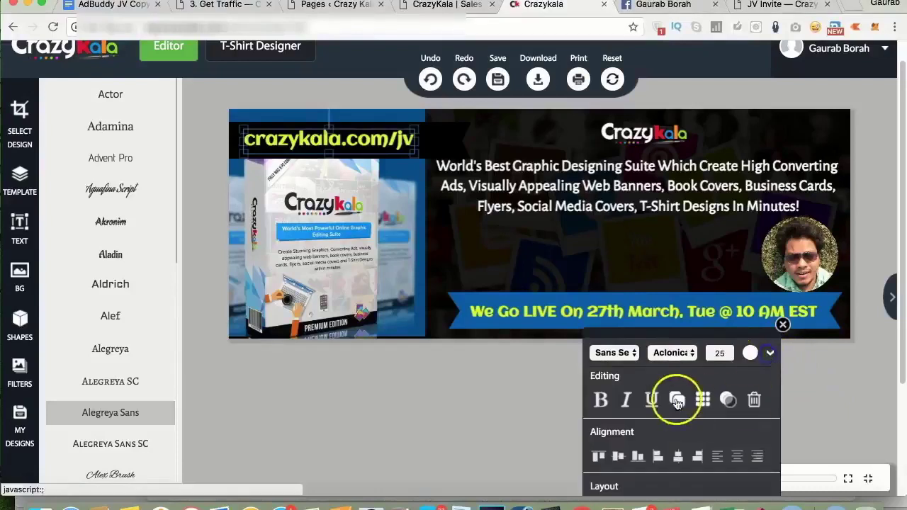
pyautogui.click(676, 399)
pyautogui.moveTo(510, 231); pyautogui.dragTo(607, 238)
# - Replace the duplicated text with "Earn Up To $400/Sale And Win Over $7,000 In JV CASH PRIZES!" on two lines beside the portrait
pyautogui.click(608, 238)
pyautogui.press('super+a')
pyautogui.press('super+v')
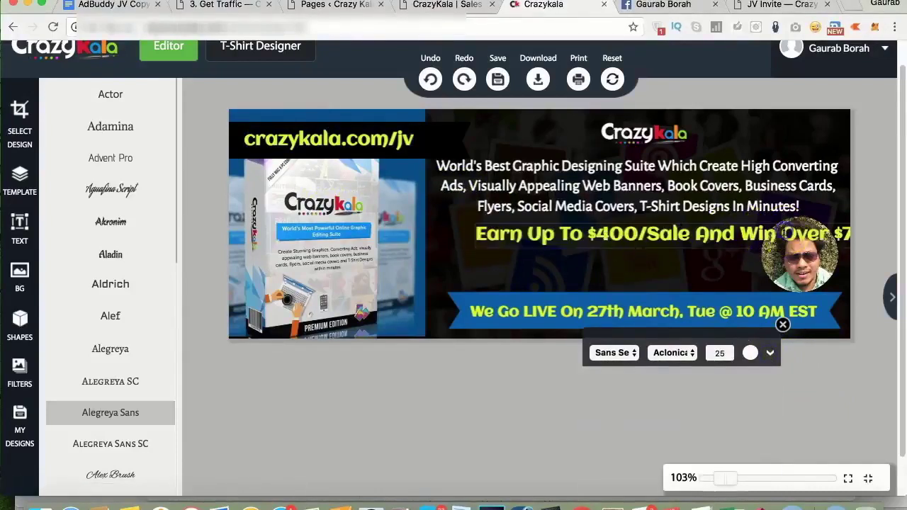
pyautogui.press('Return')
pyautogui.moveTo(502, 245); pyautogui.dragTo(473, 251)
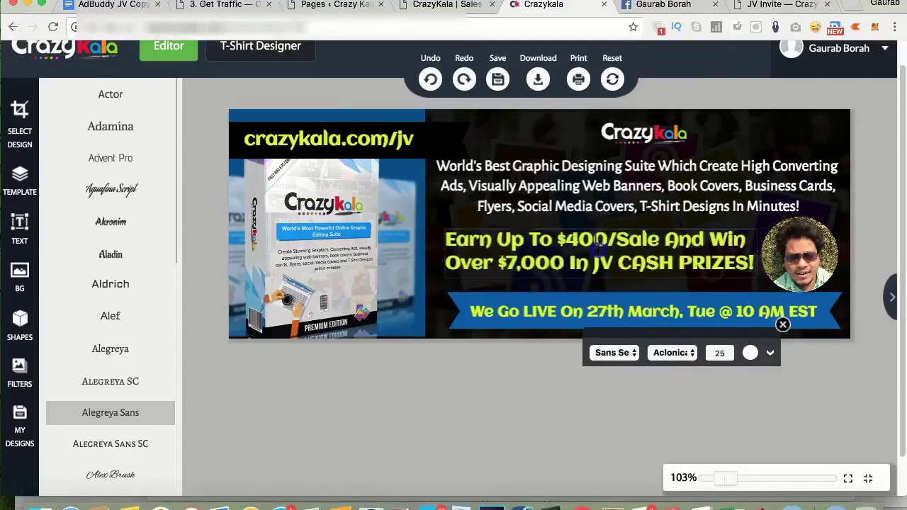
# - Set the font size of the two-line earnings text to 22
pyautogui.click(721, 353)
pyautogui.click(650, 262)
pyautogui.click(720, 350)
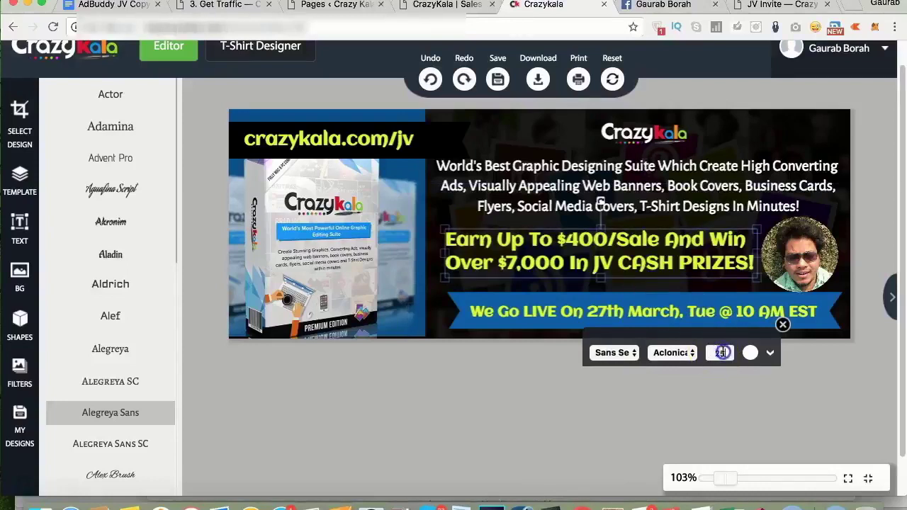
pyautogui.press('Return')
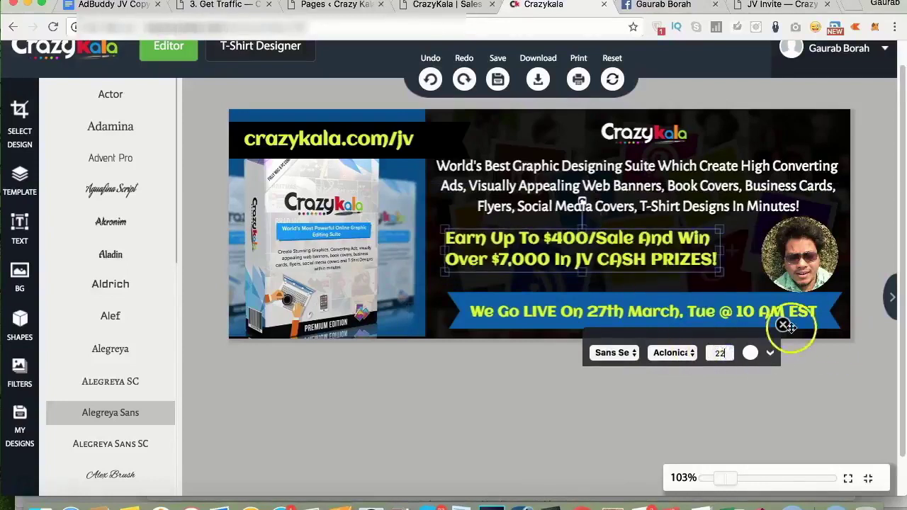
# - Center-align the two-line earnings text and place it midway between the product boxes and the portrait
pyautogui.click(770, 354)
pyautogui.click(734, 457)
pyautogui.click(630, 217)
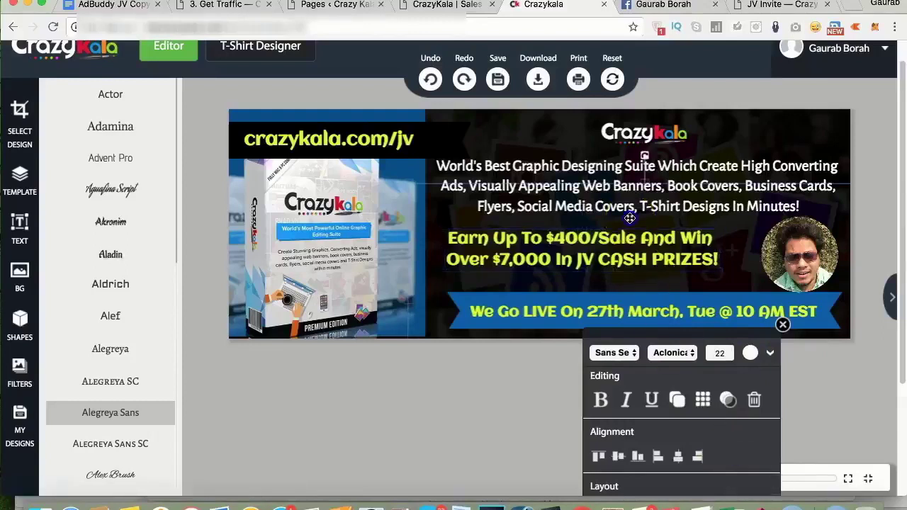
pyautogui.moveTo(618, 237); pyautogui.dragTo(647, 242)
# - Color the two-line earnings text orange, #ff8c15
pyautogui.click(749, 352)
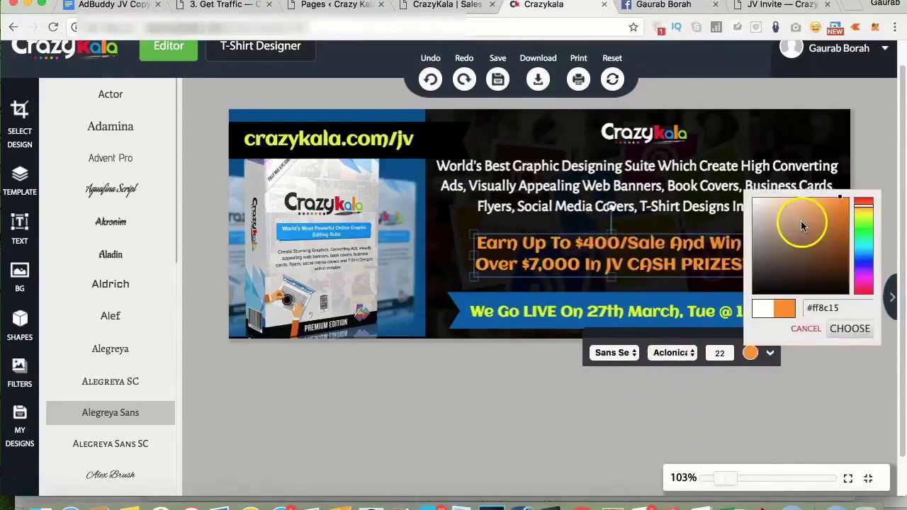
pyautogui.click(670, 243)
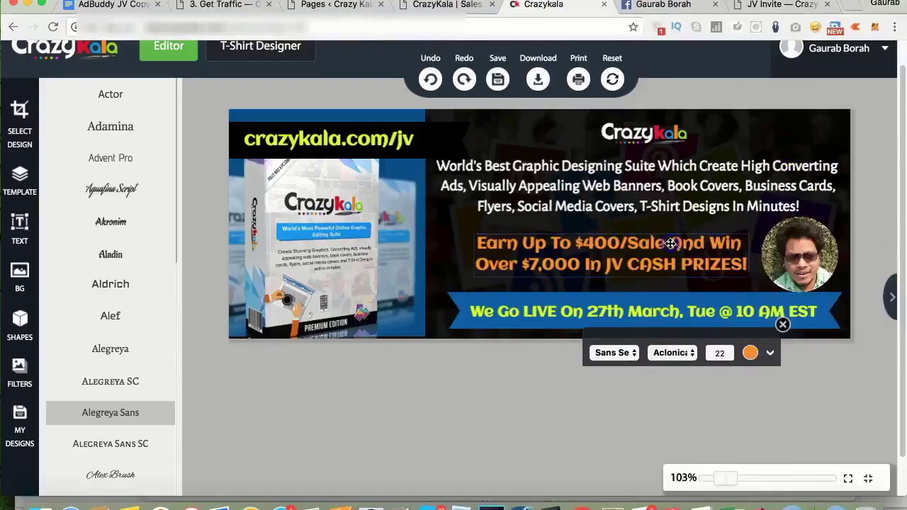
pyautogui.click(616, 286)
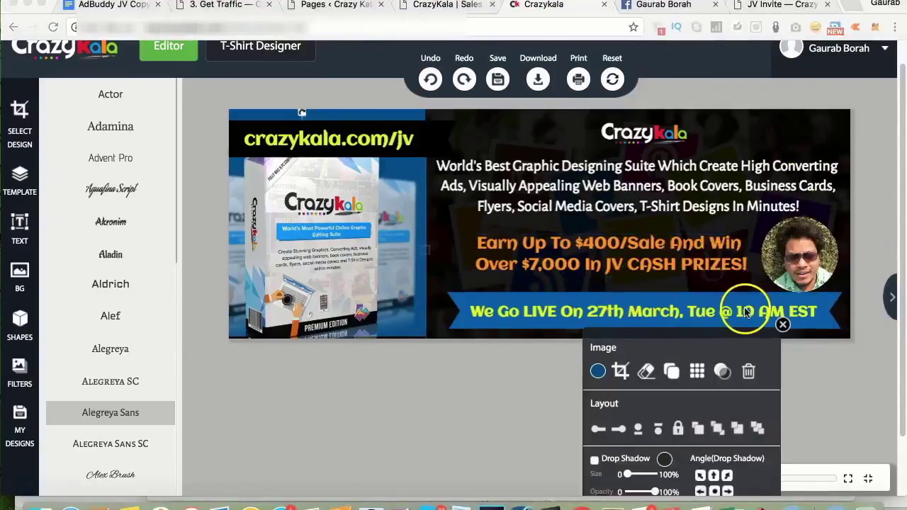
# - Save the design as a template titled crazykalafbcover
pyautogui.click(497, 80)
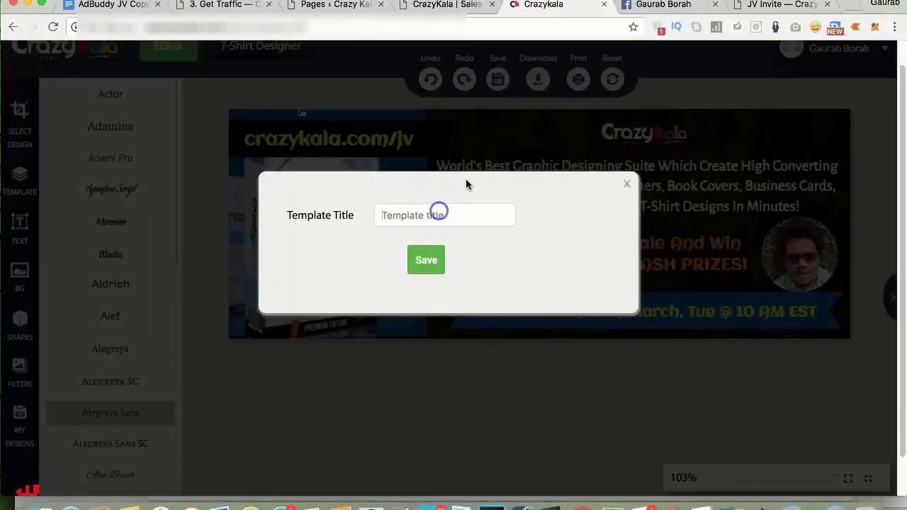
pyautogui.write('crazyak')
pyautogui.press('BackSpace')
pyautogui.press('BackSpace')
pyautogui.write('kalafbcover')
pyautogui.click(417, 277)
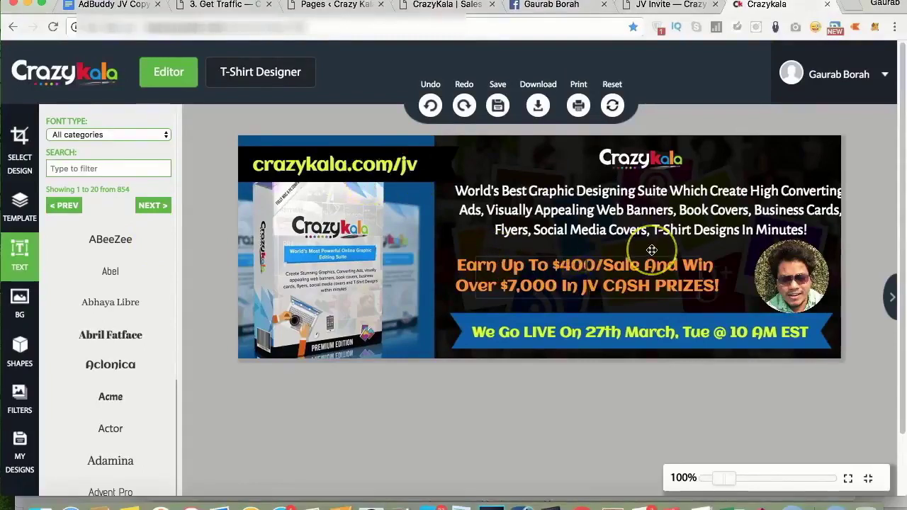
# - Change the per-sale amount in the orange earnings text to $194
pyautogui.press('BackSpace')
pyautogui.press('BackSpace')
pyautogui.press('BackSpace')
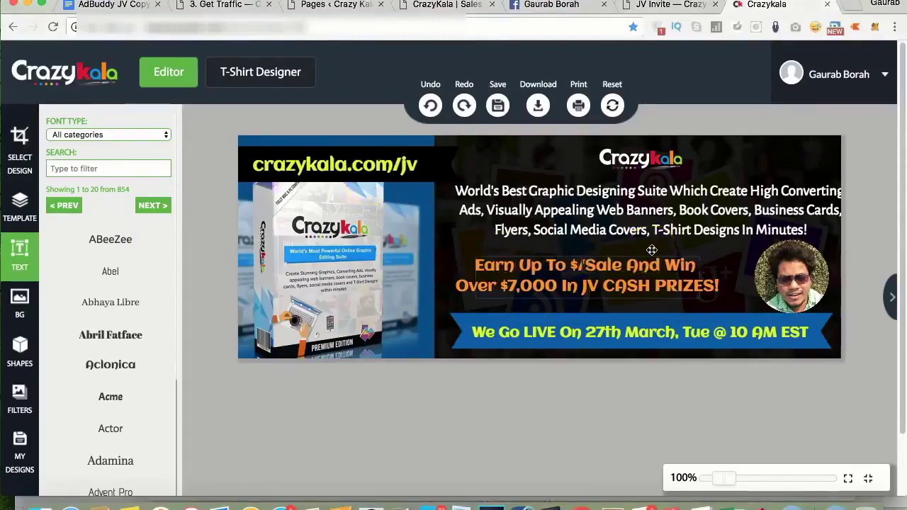
pyautogui.write('194')
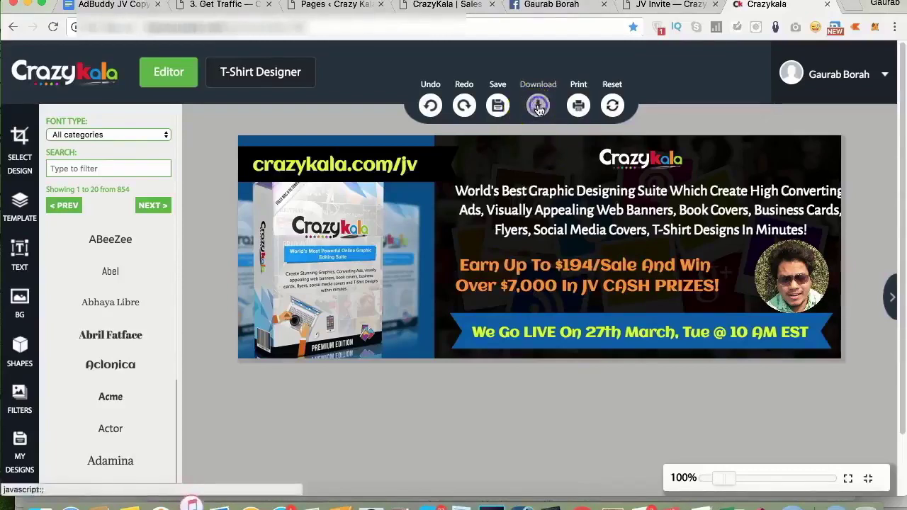
# - Download the finished cover as a PNG image and open the downloaded file in the image viewer
pyautogui.click(525, 142)
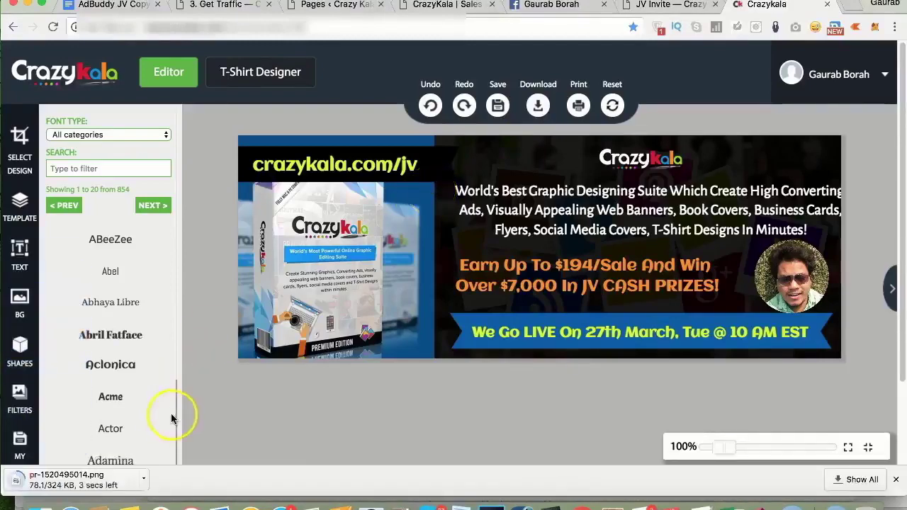
pyautogui.click(122, 482)
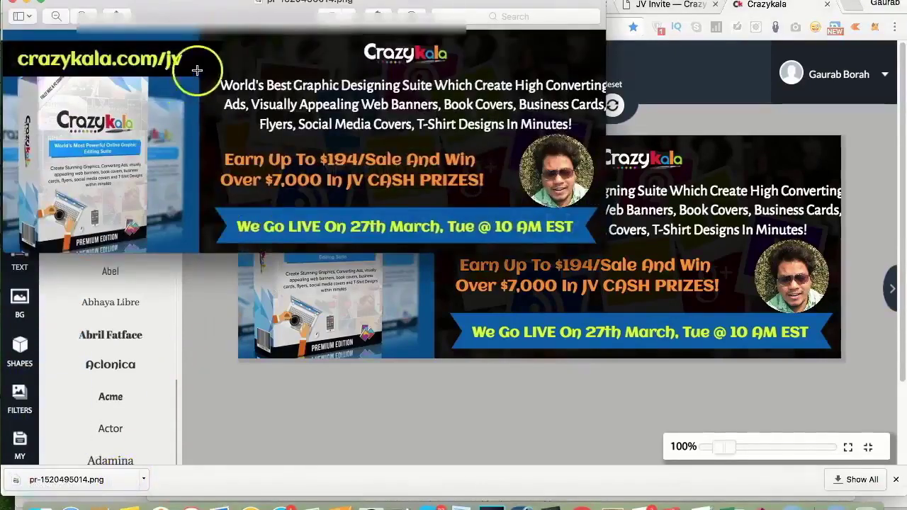
pyautogui.moveTo(213, 3); pyautogui.dragTo(379, 36)
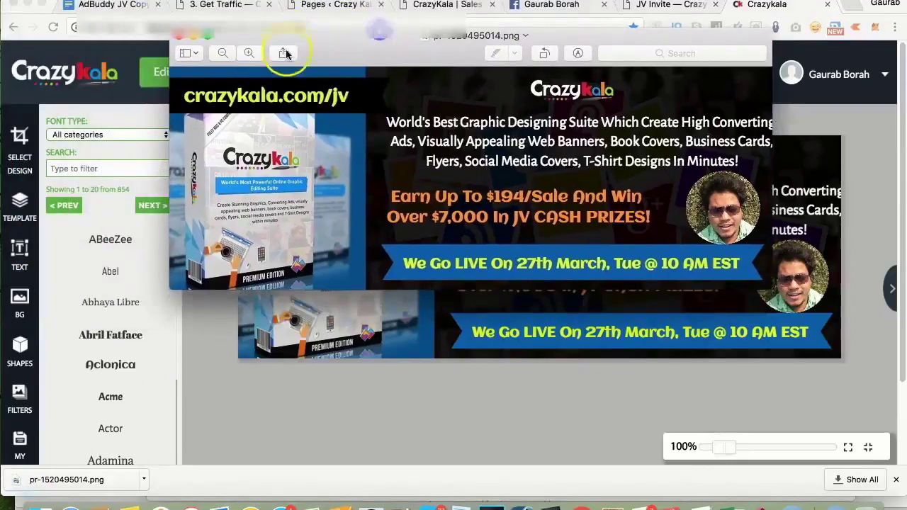